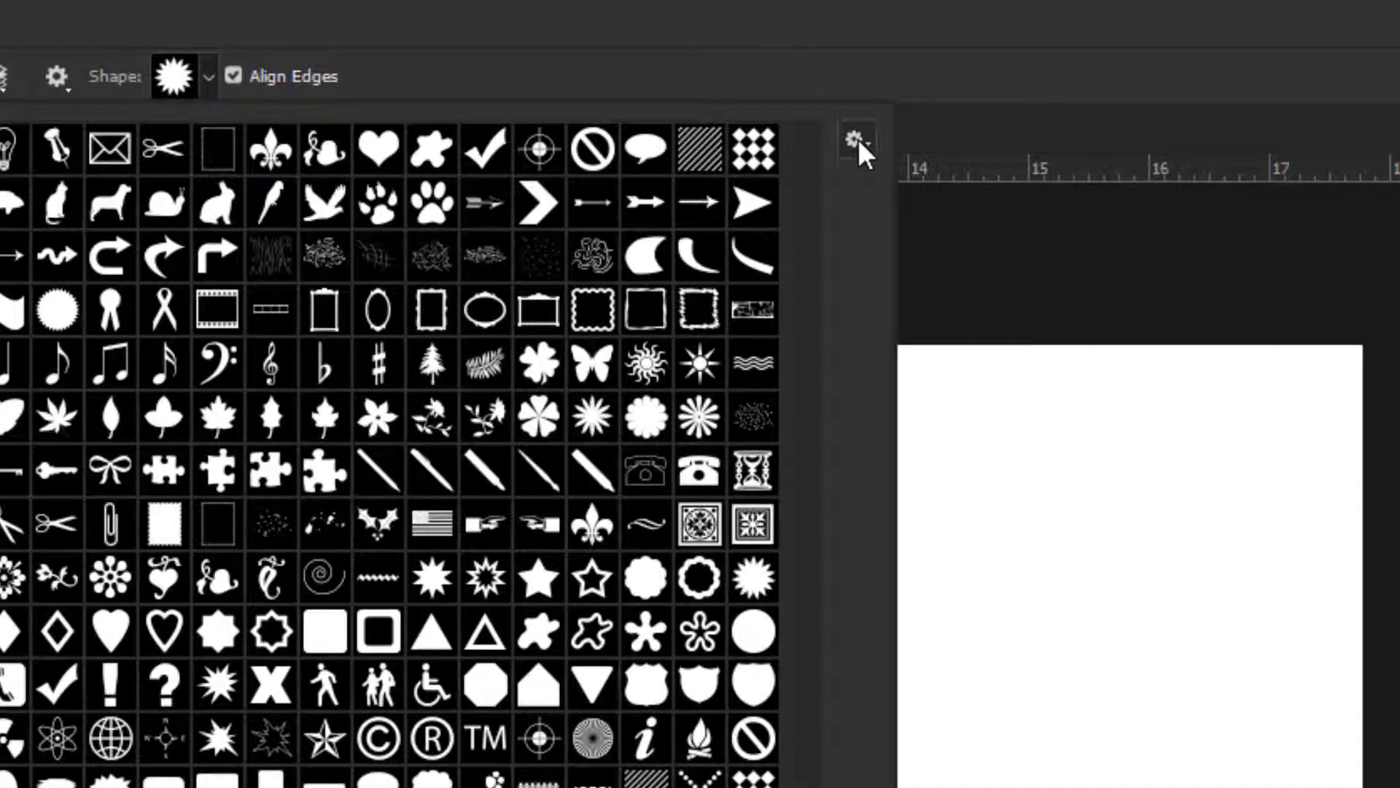
click(857, 139)
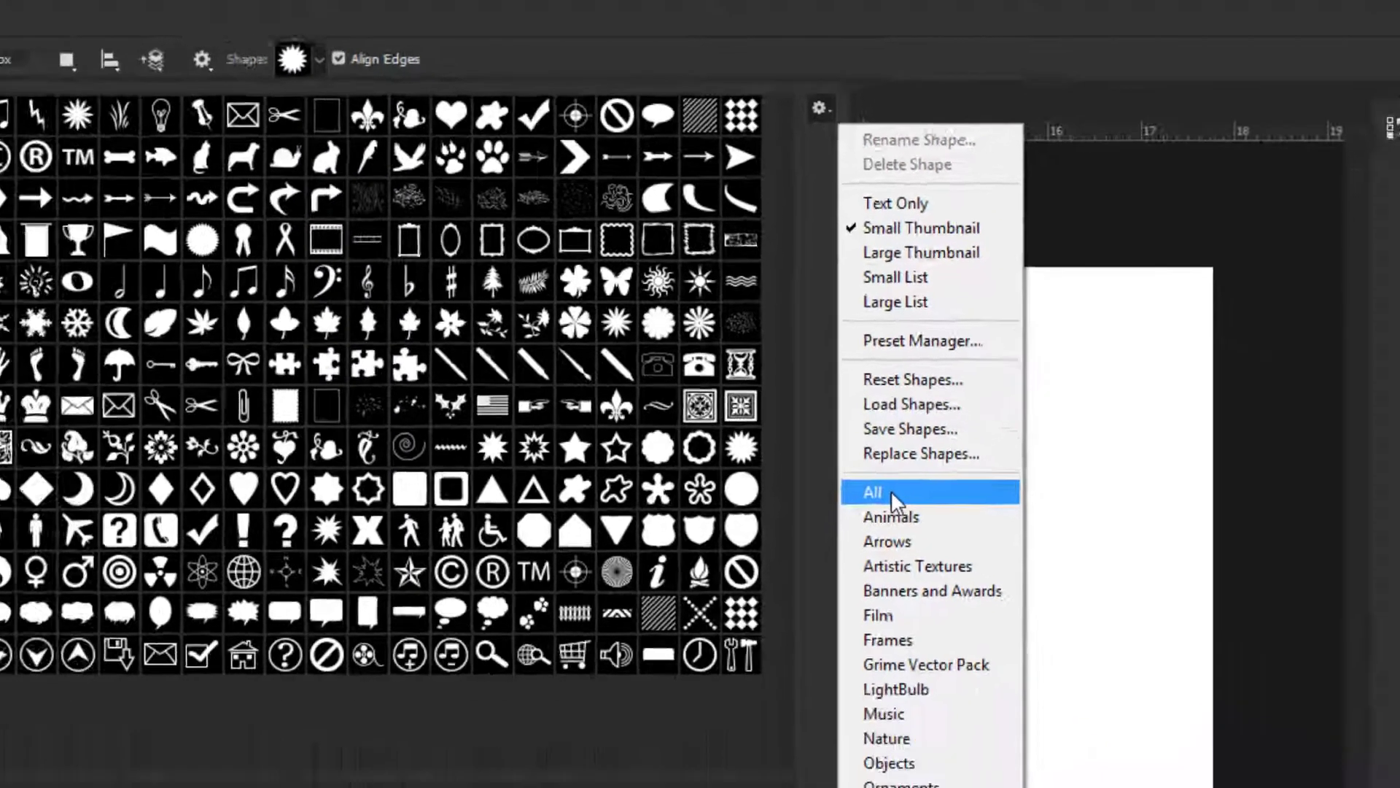
click(947, 633)
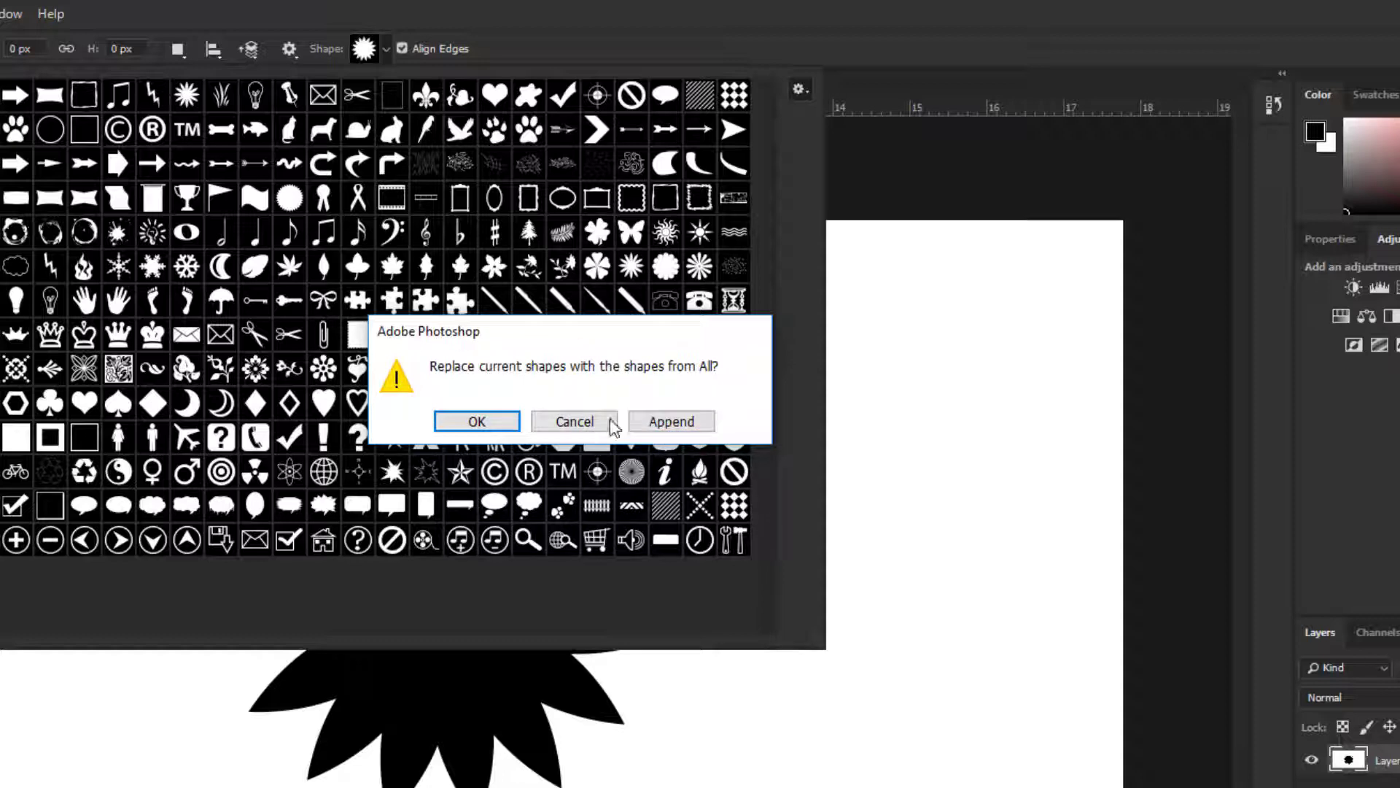
click(573, 421)
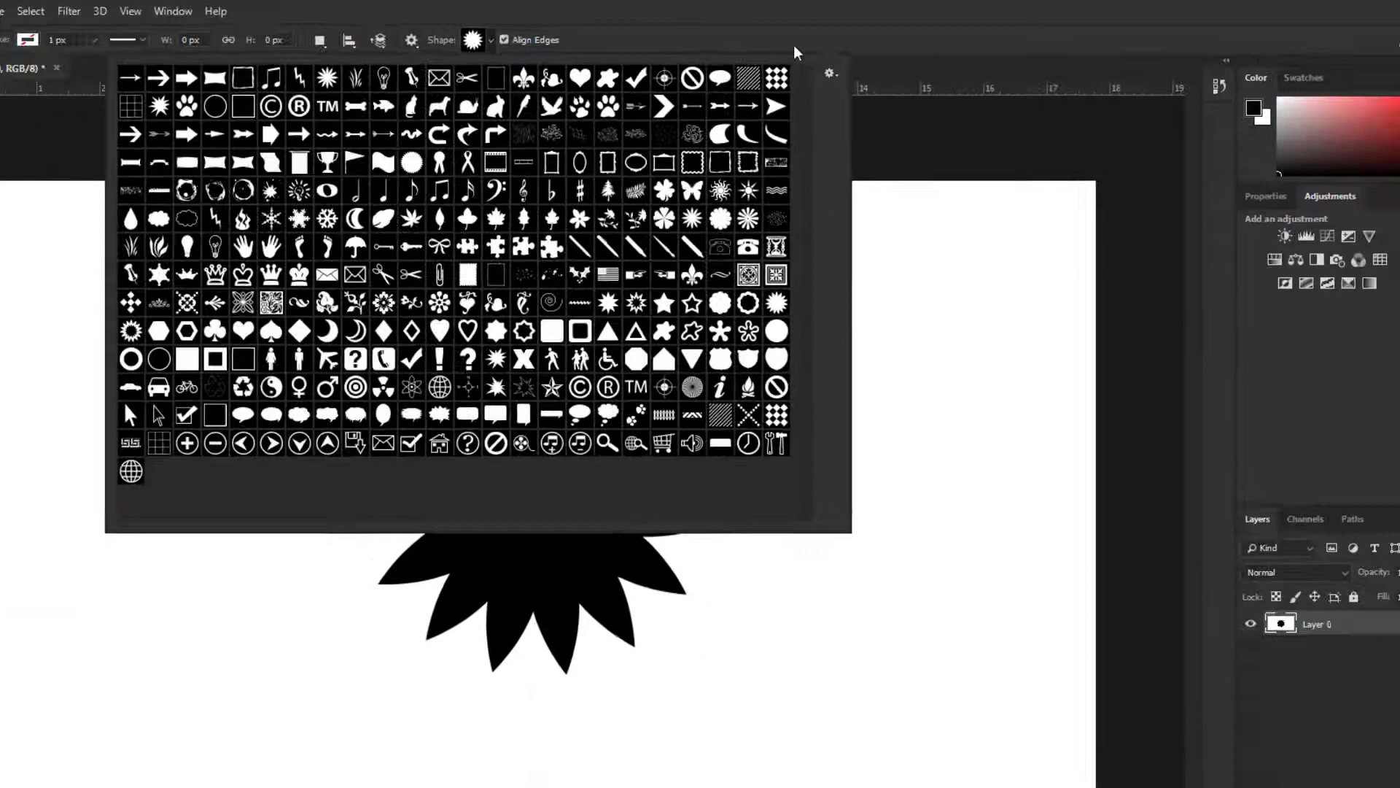
click(755, 53)
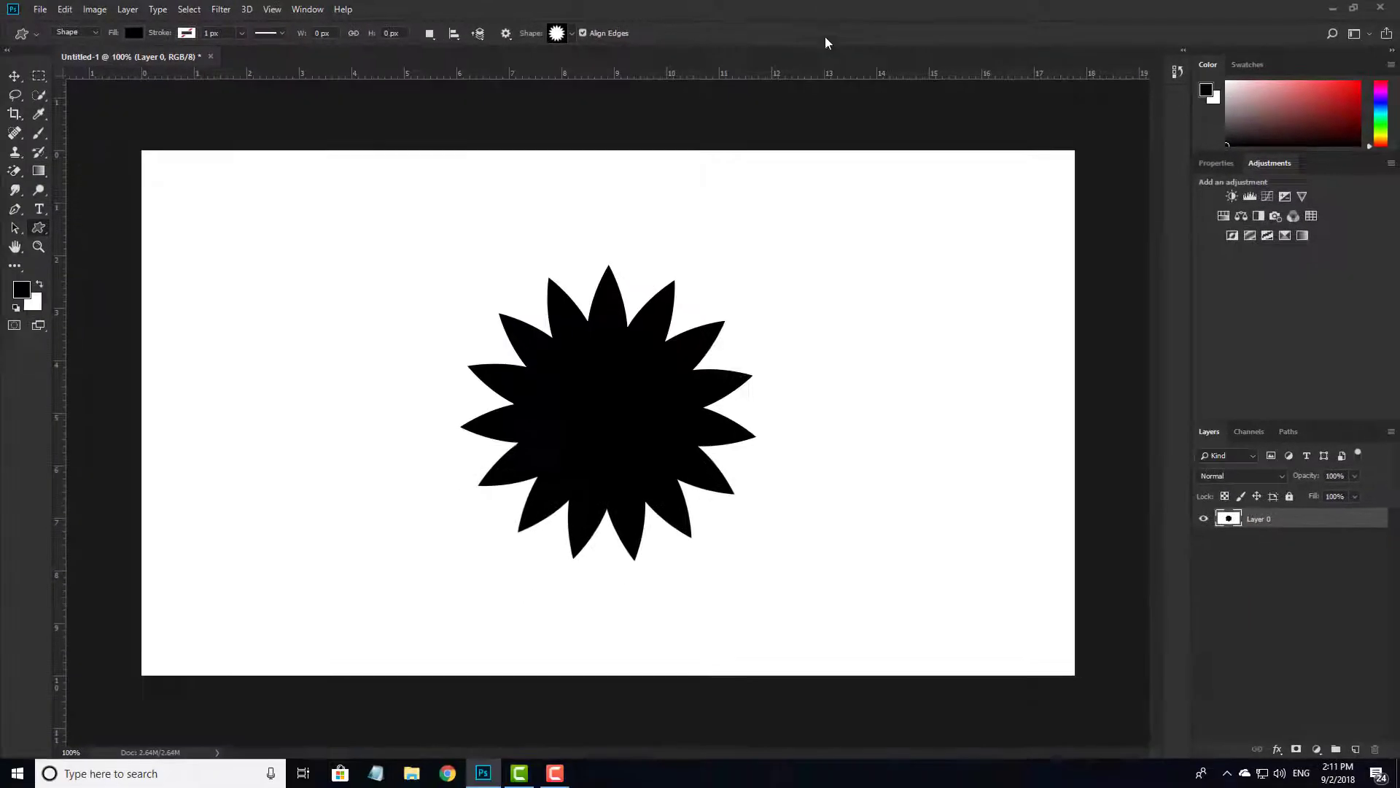
Step: Select the whole canvas with the black flower shape and define it as a brush preset named Flower
click(14, 77)
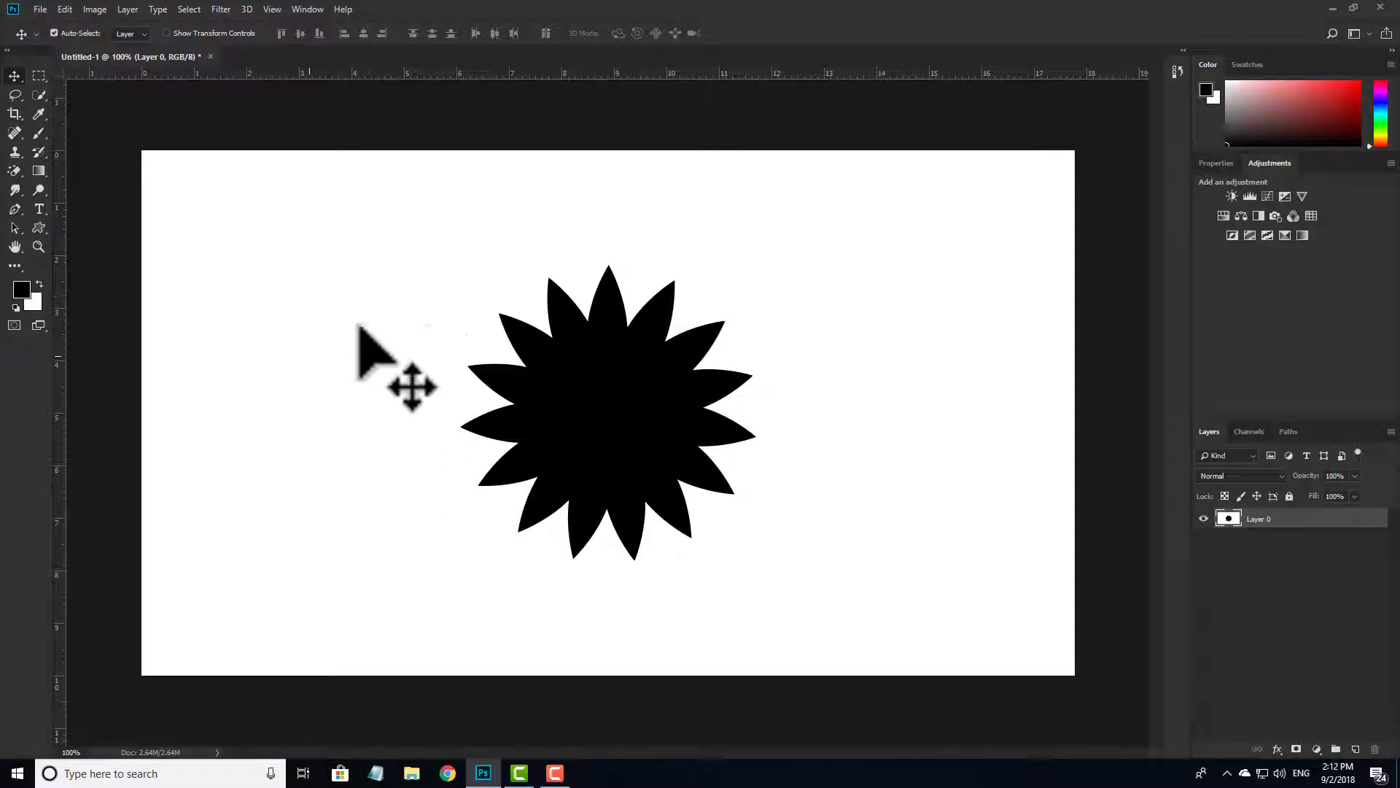
drag(612, 379, 602, 421)
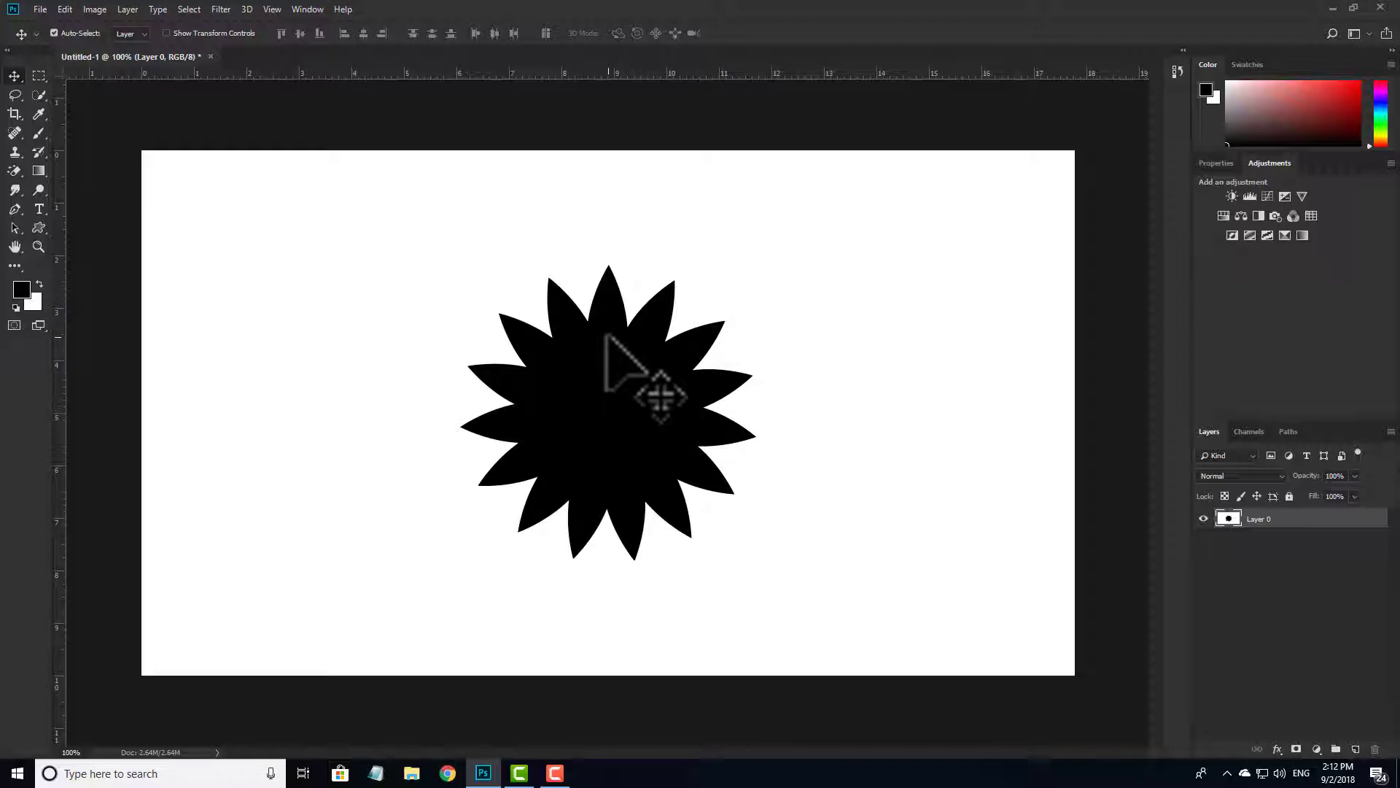
key(ctrl+a)
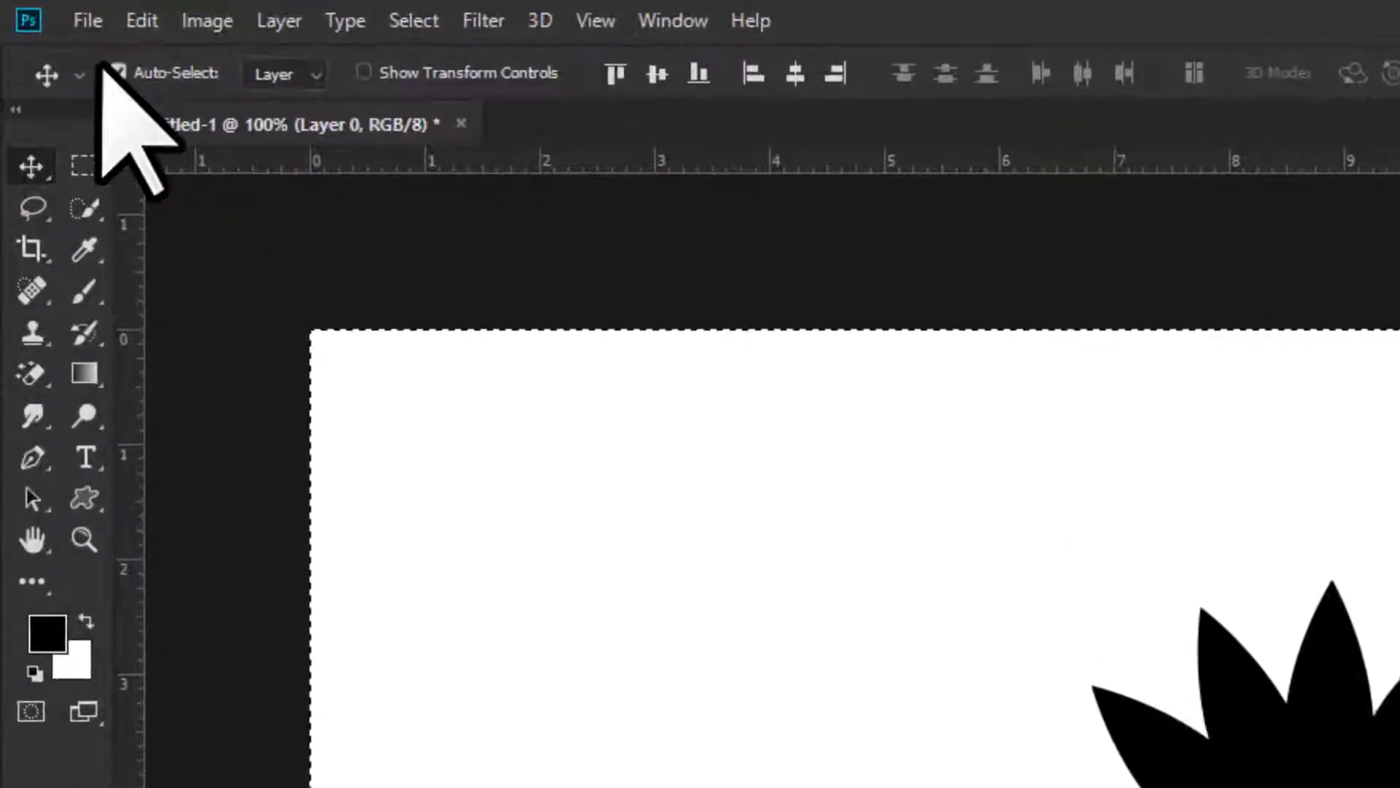
click(142, 23)
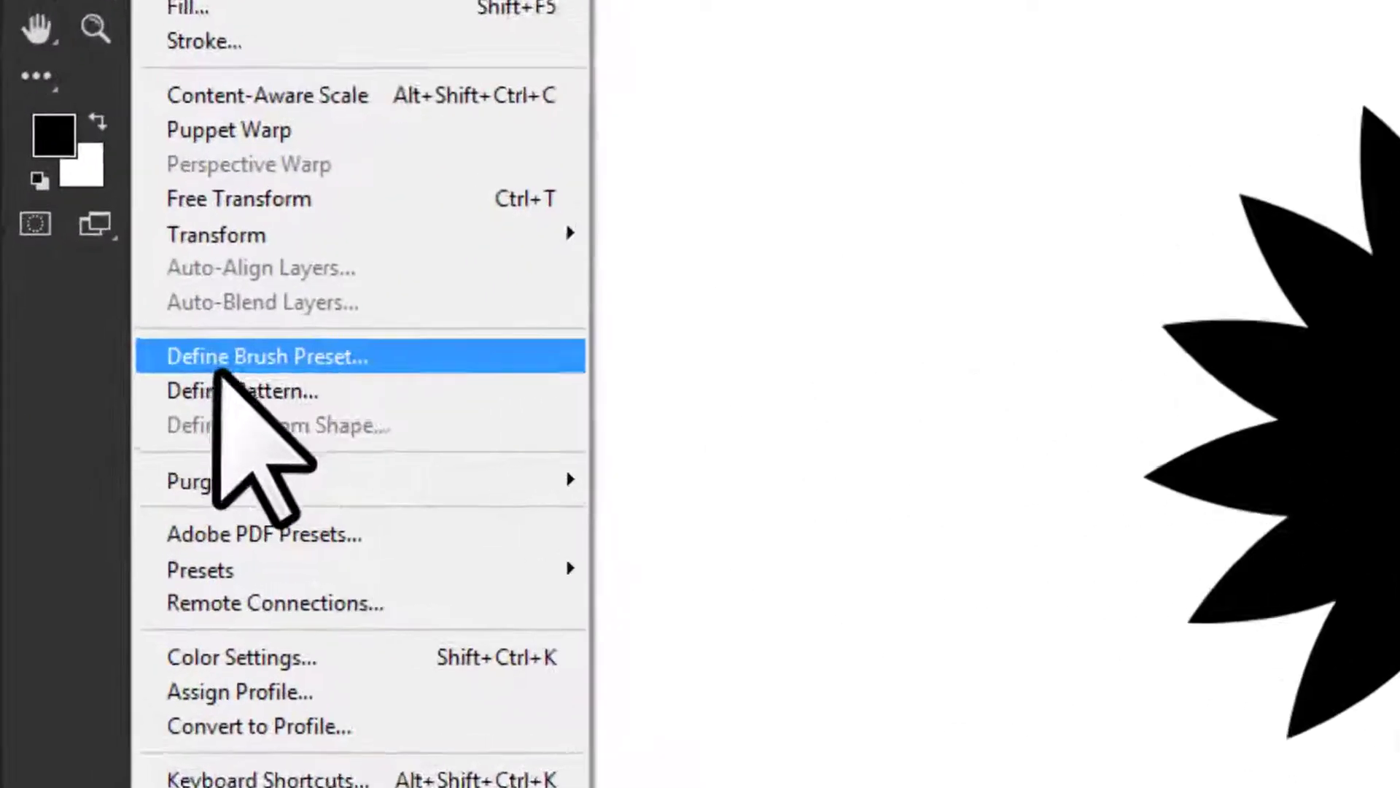
click(299, 341)
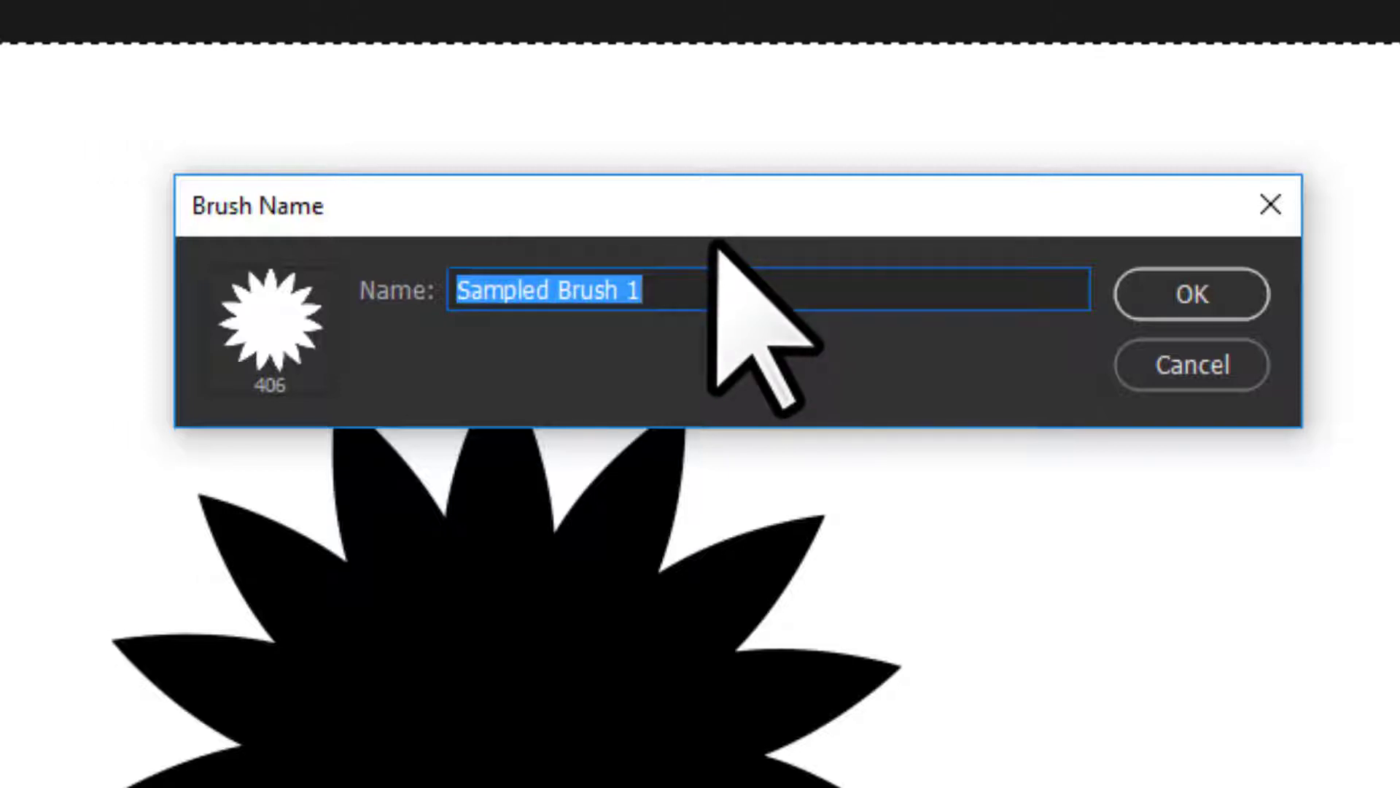
text(Flower)
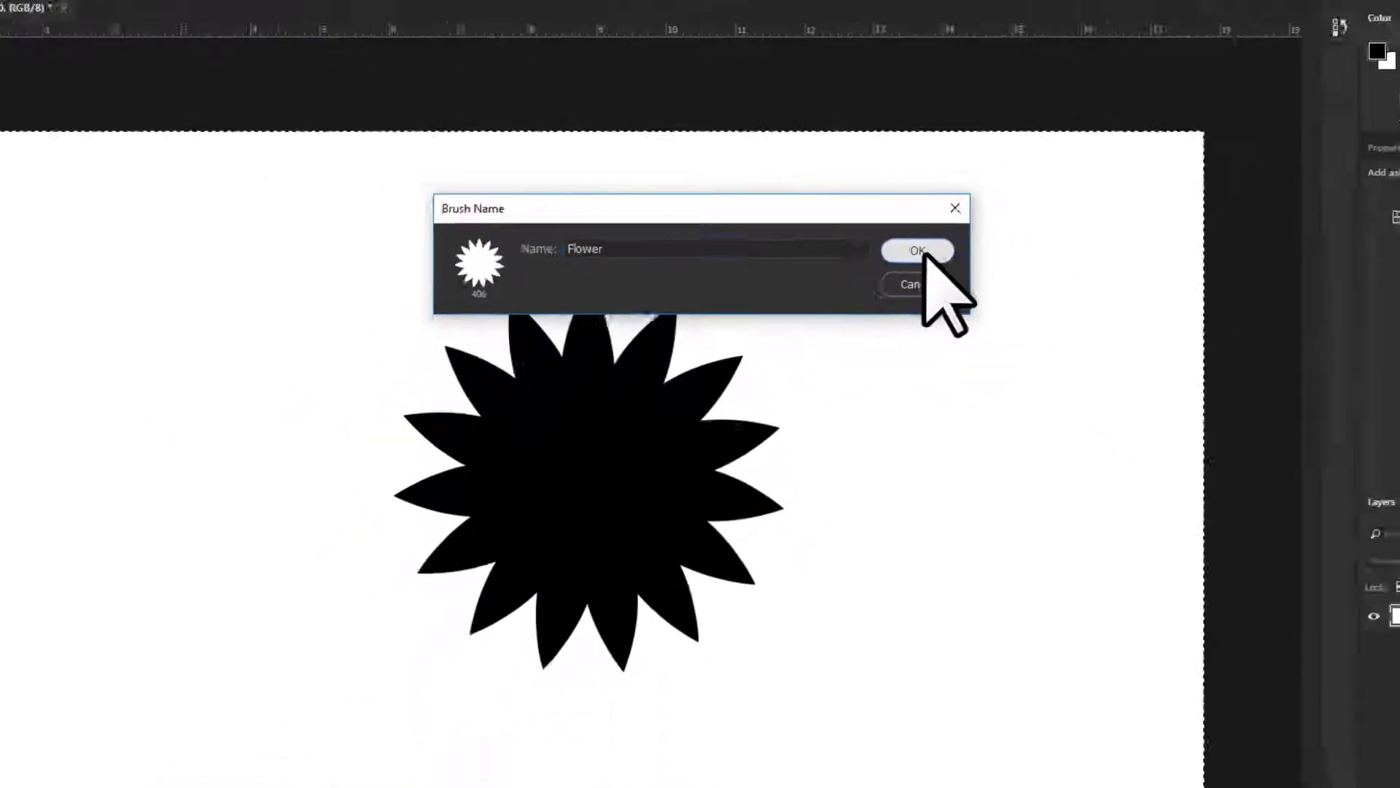
click(1189, 300)
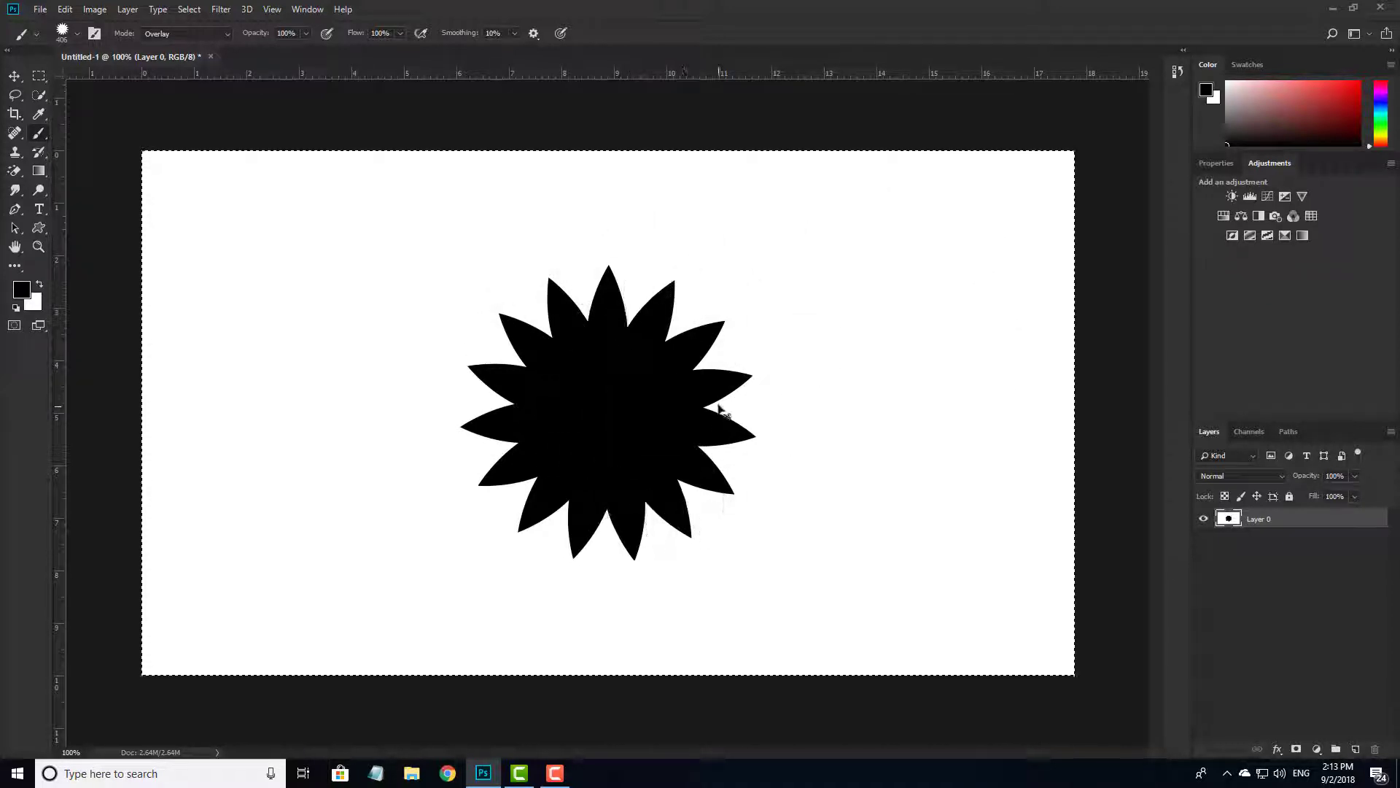
Step: Replace the flower on Layer 0 with a plain white fill, deselect, and add a new empty layer above it
key(Delete)
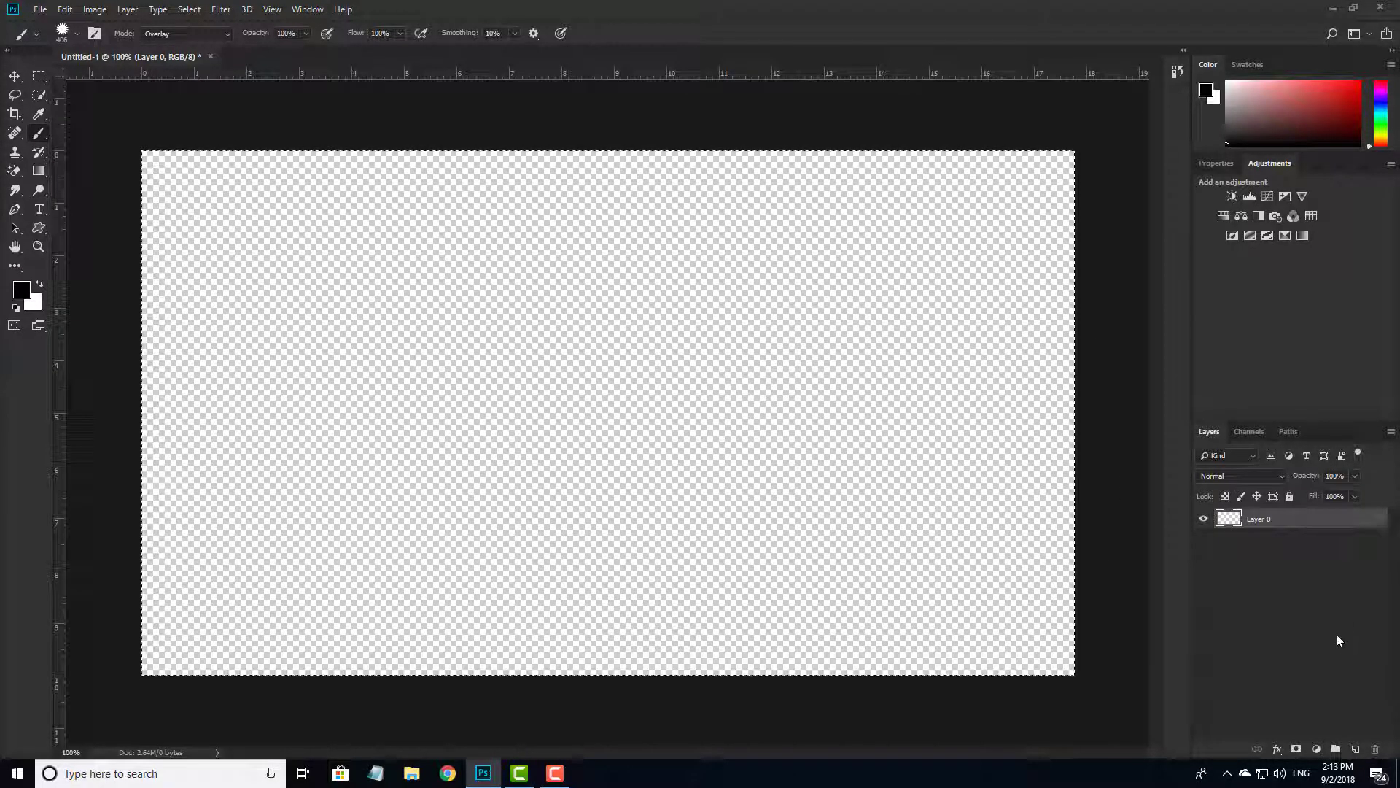
key(ctrl+z)
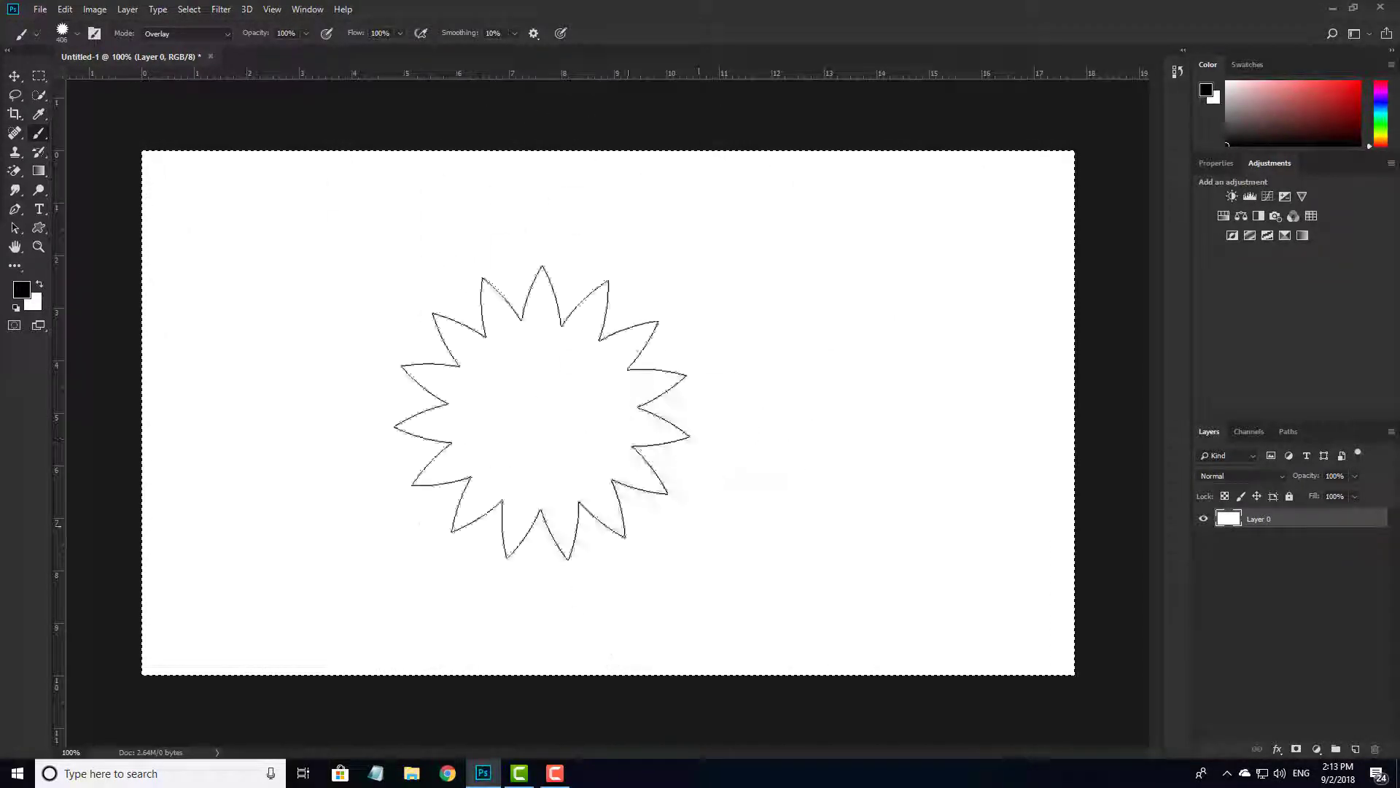
key(ctrl+d)
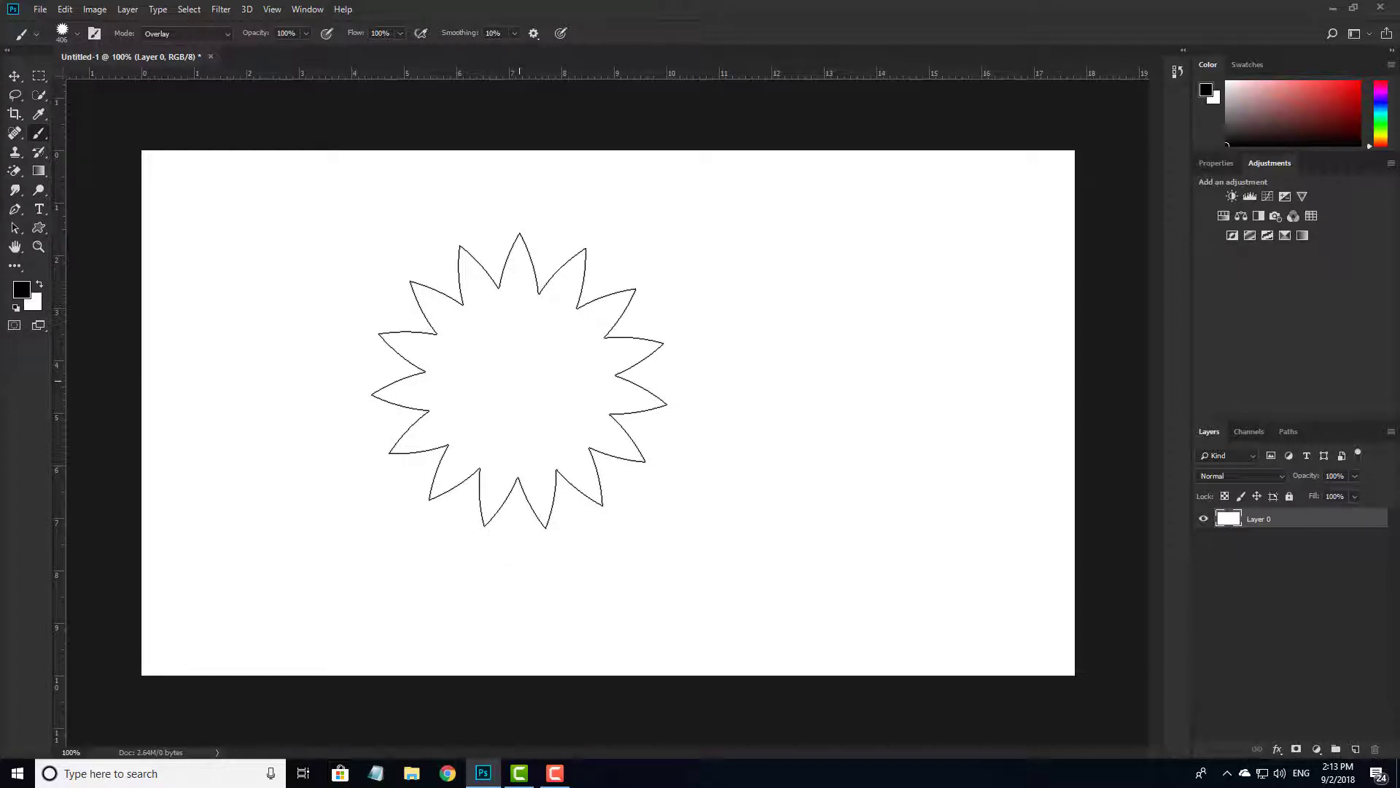
key(ctrl+shift+alt+n)
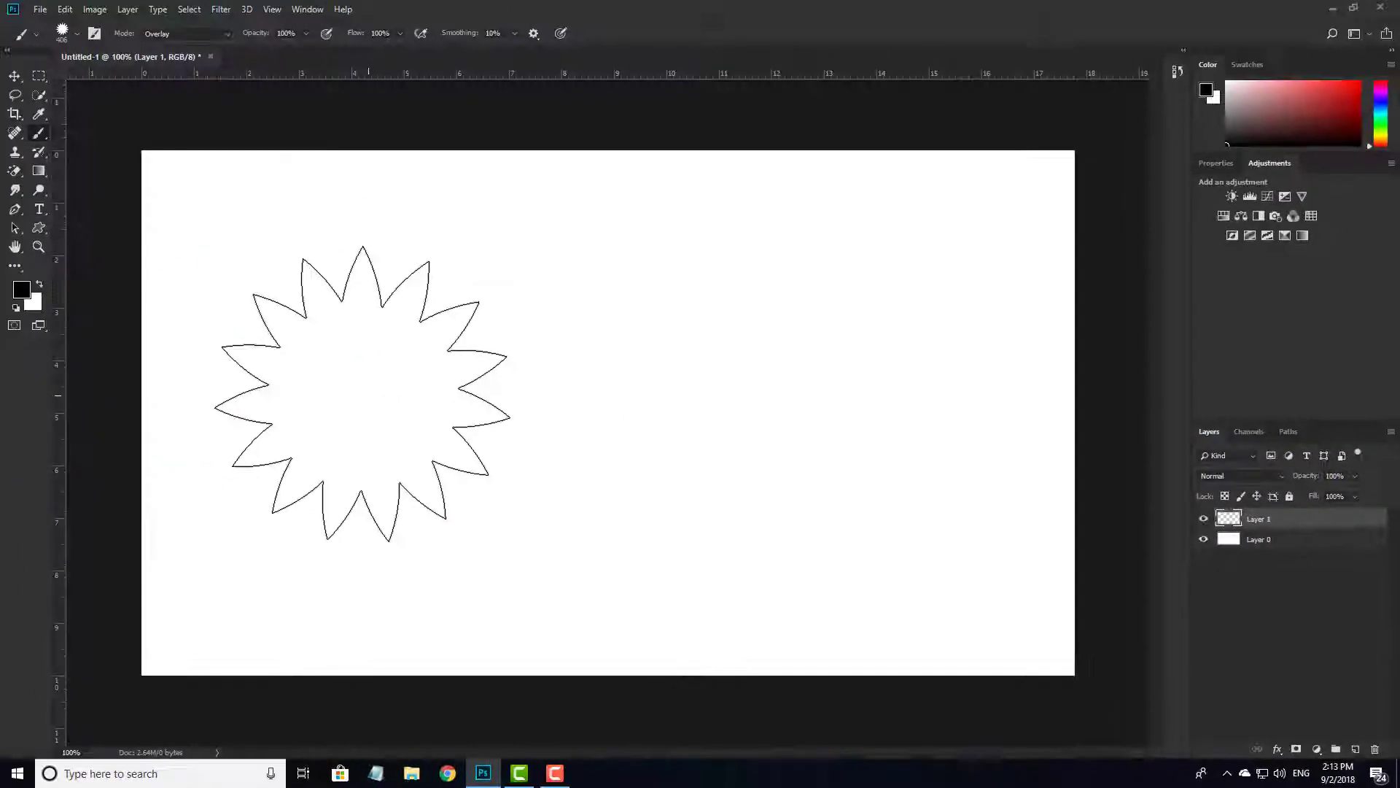
Step: Try three broad overlapping strokes with the flower brush in black on Layer 1, and undo all of them
drag(344, 406, 576, 466)
mouse_move(773, 344)
mouse_down()
mouse_move(899, 438)
mouse_move(852, 477)
mouse_up()
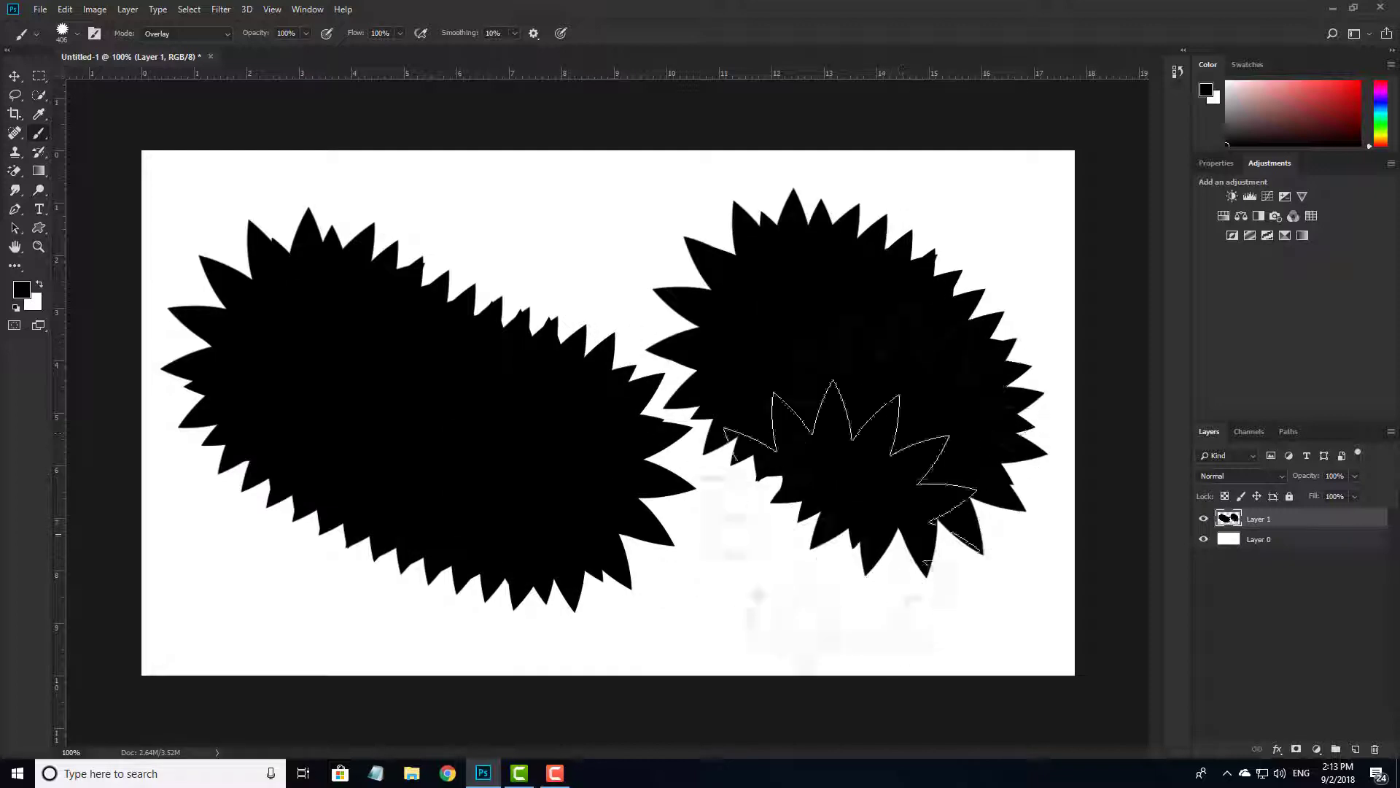
drag(610, 313, 704, 467)
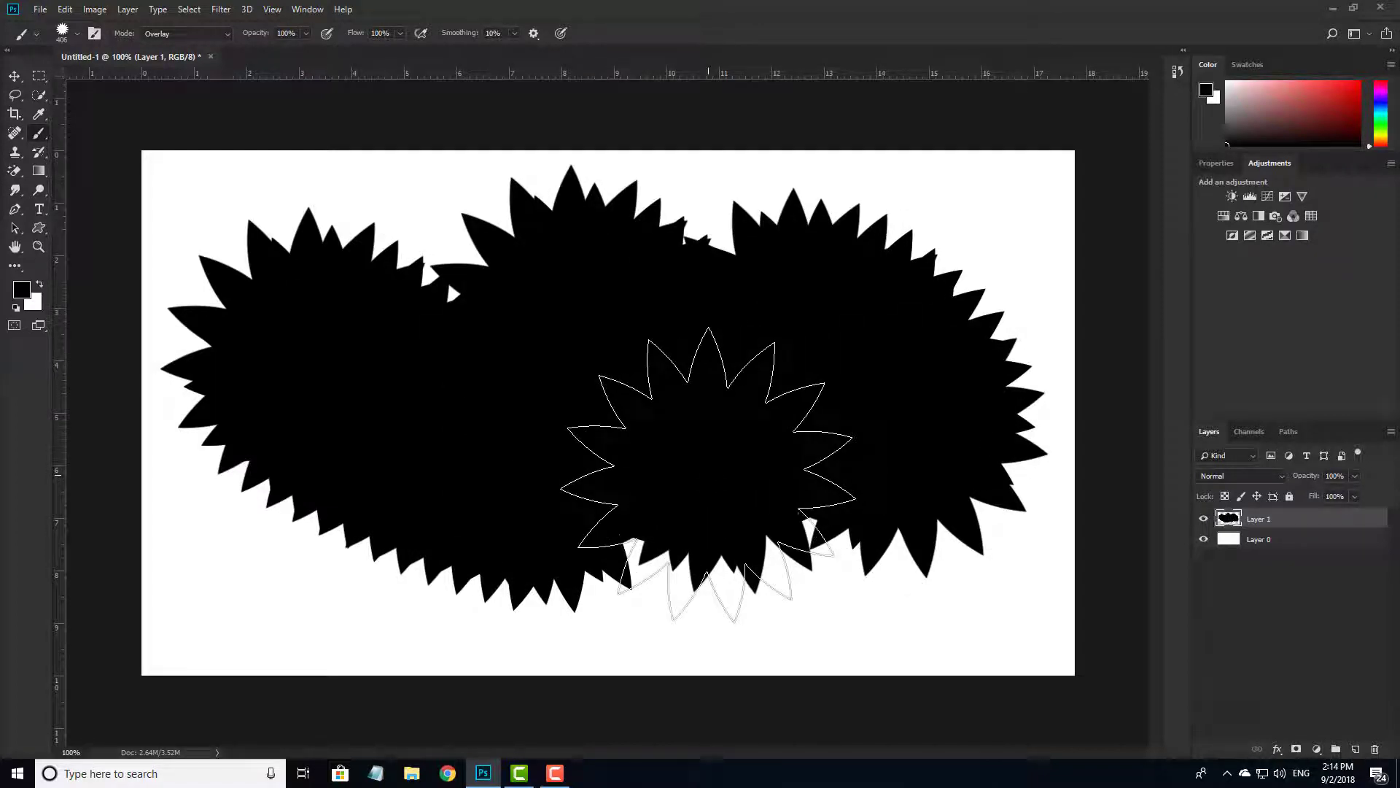
key(ctrl+alt+z)
key(ctrl+alt+z)
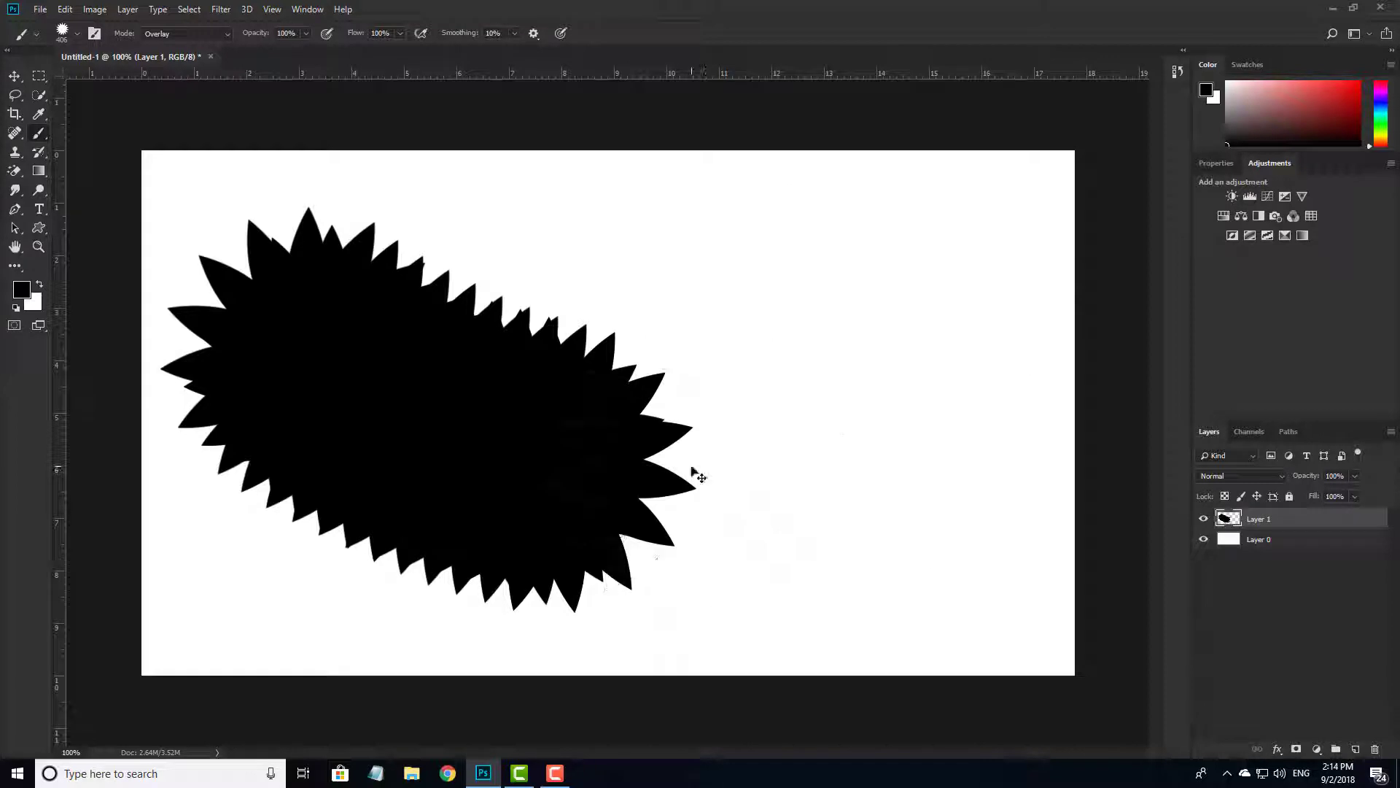
key(ctrl+alt+z)
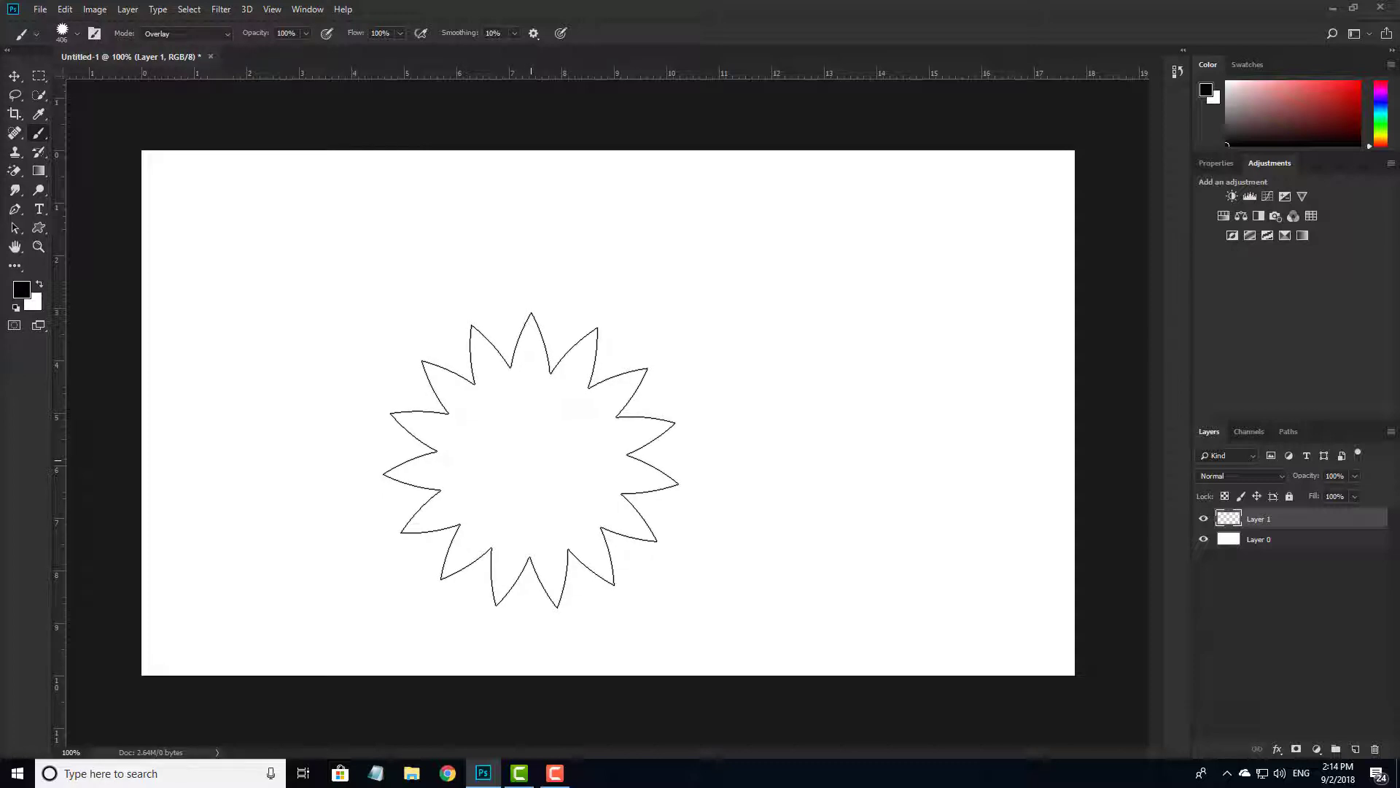
Step: Reduce the flower brush size to 250 and stamp four separate black flowers across the canvas on Layer 1
key(bracketleft)
key(bracketleft)
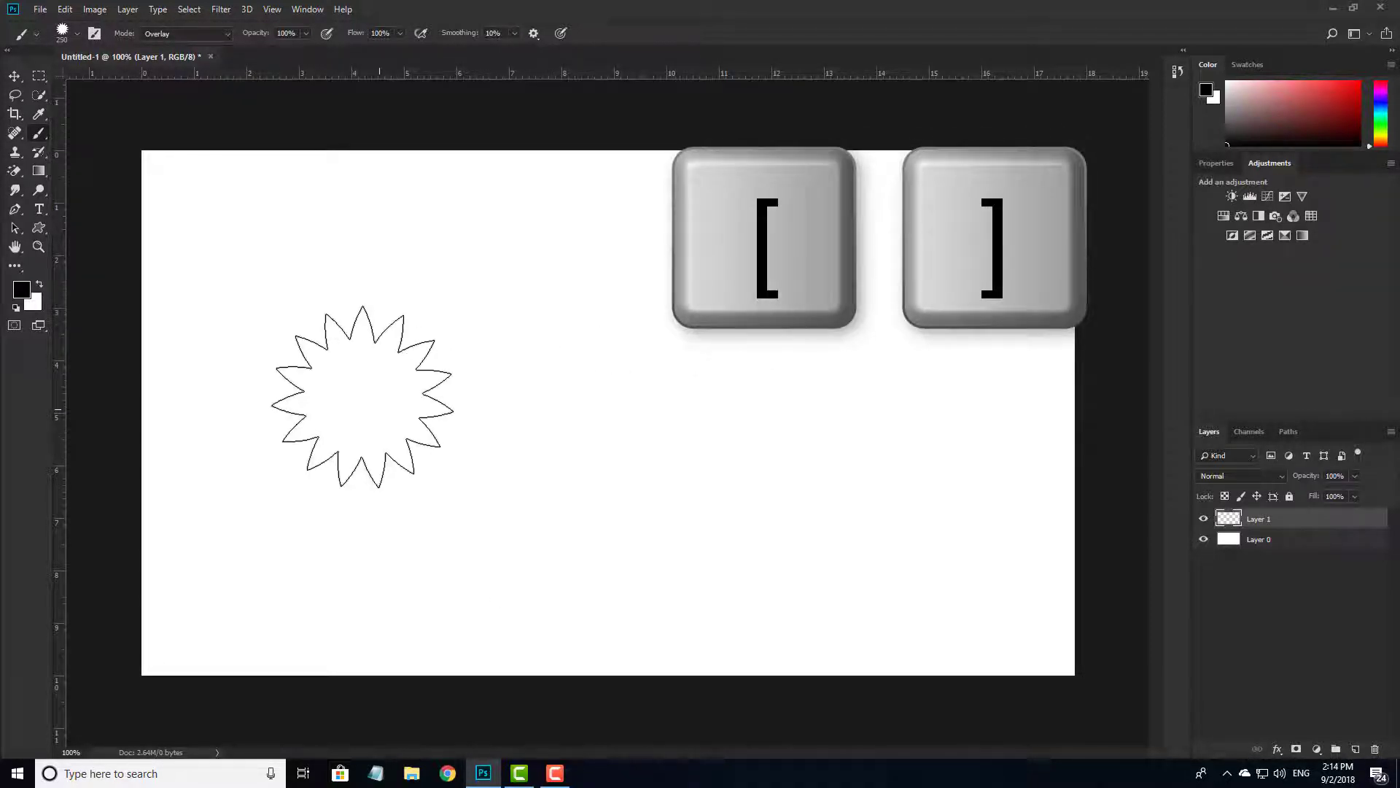
click(324, 411)
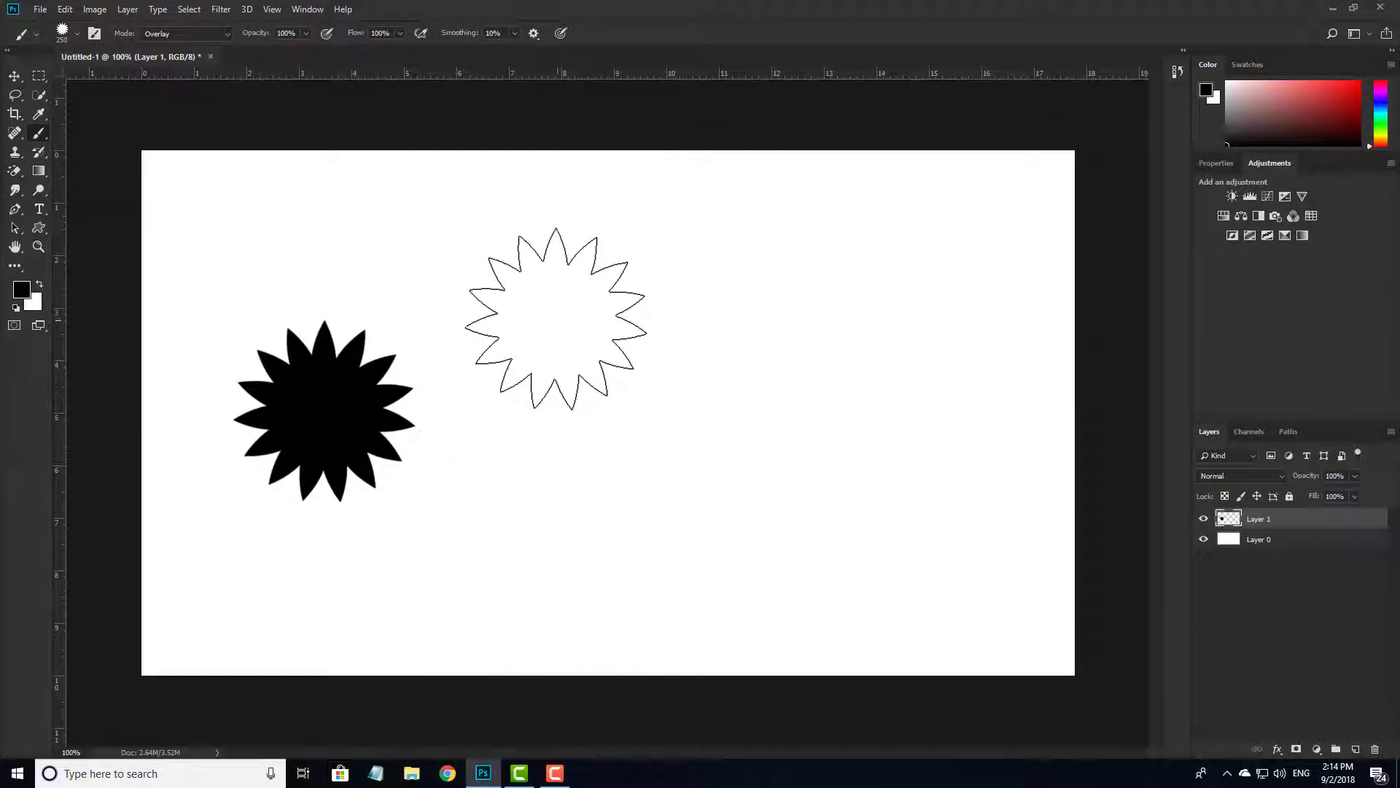
click(558, 323)
click(896, 326)
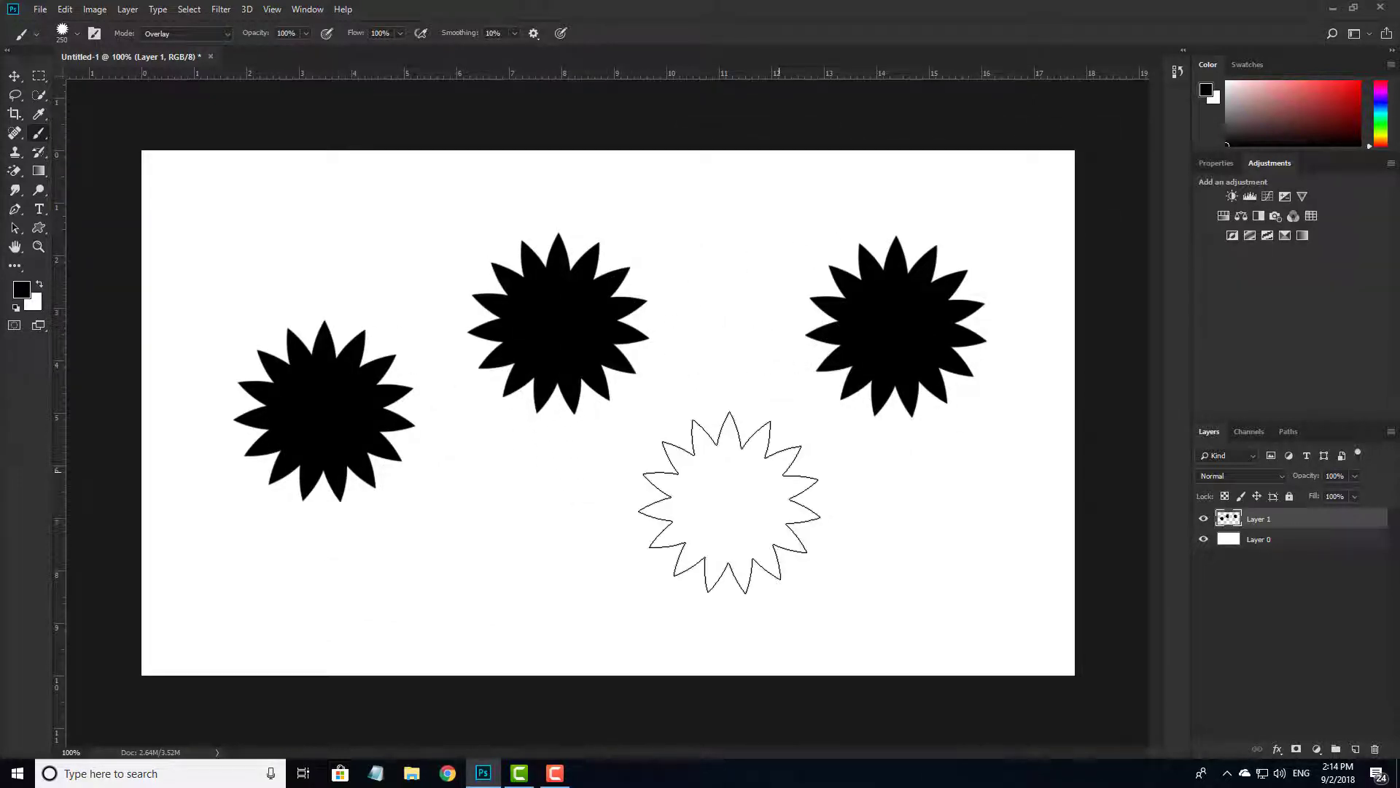
click(727, 504)
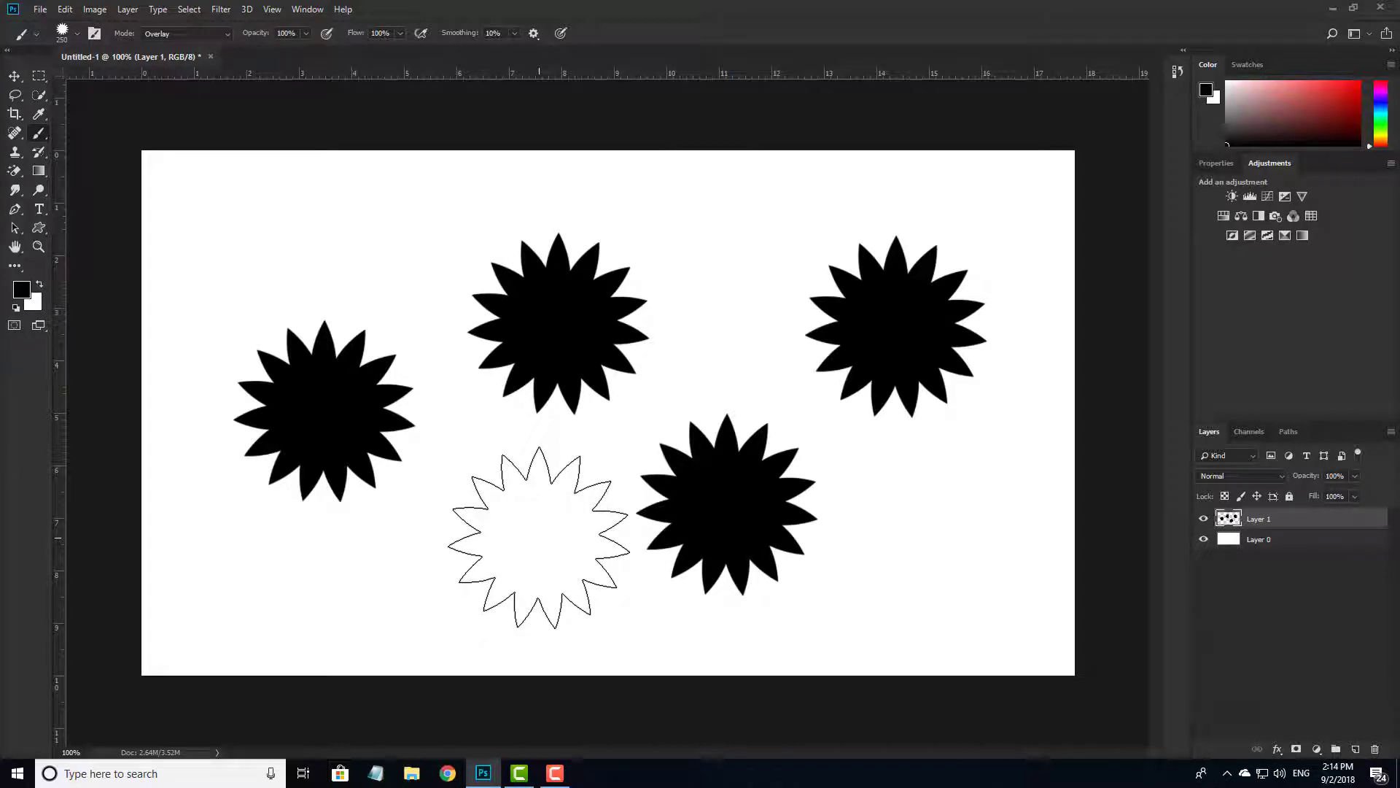
Step: Clear the four stamped flowers from Layer 1 and remove the selection
key(Delete)
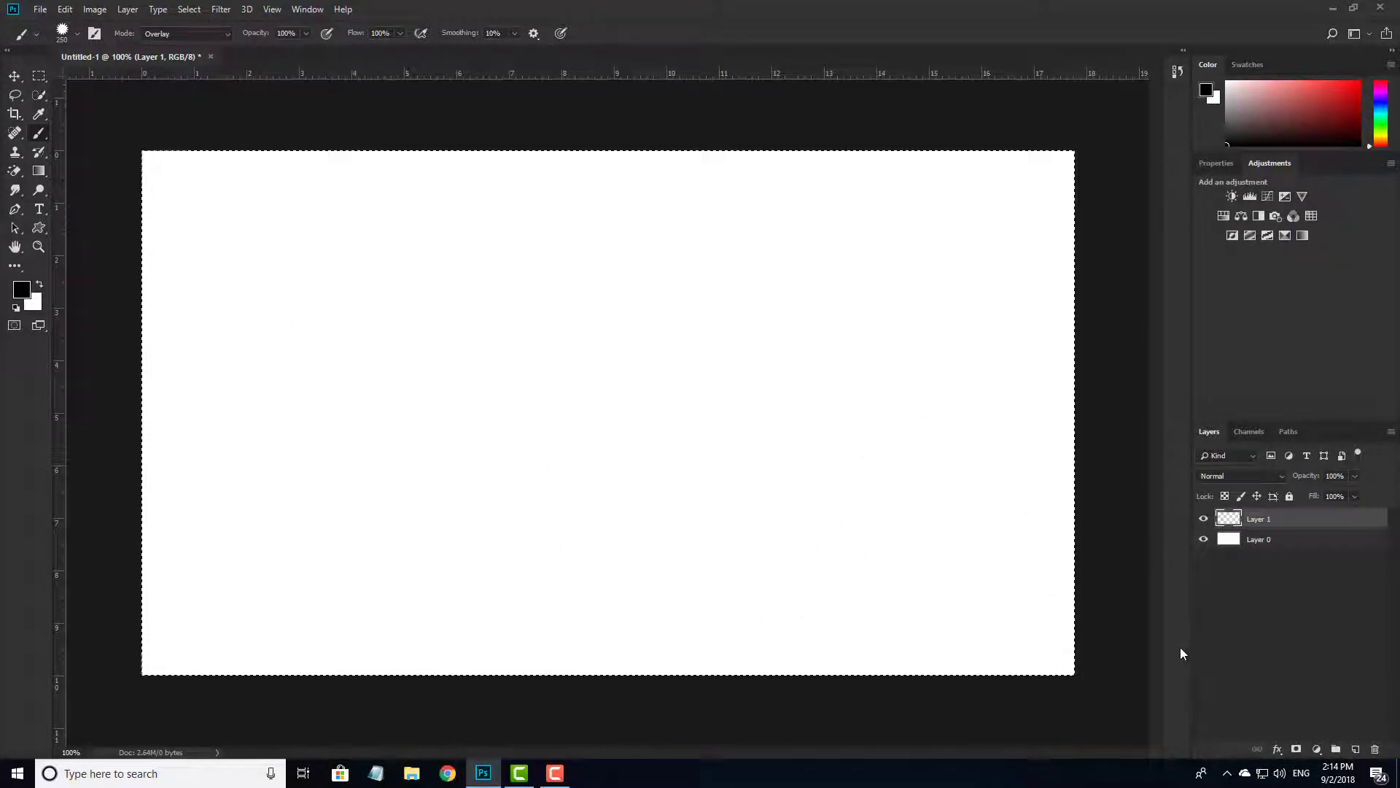
key(ctrl+d)
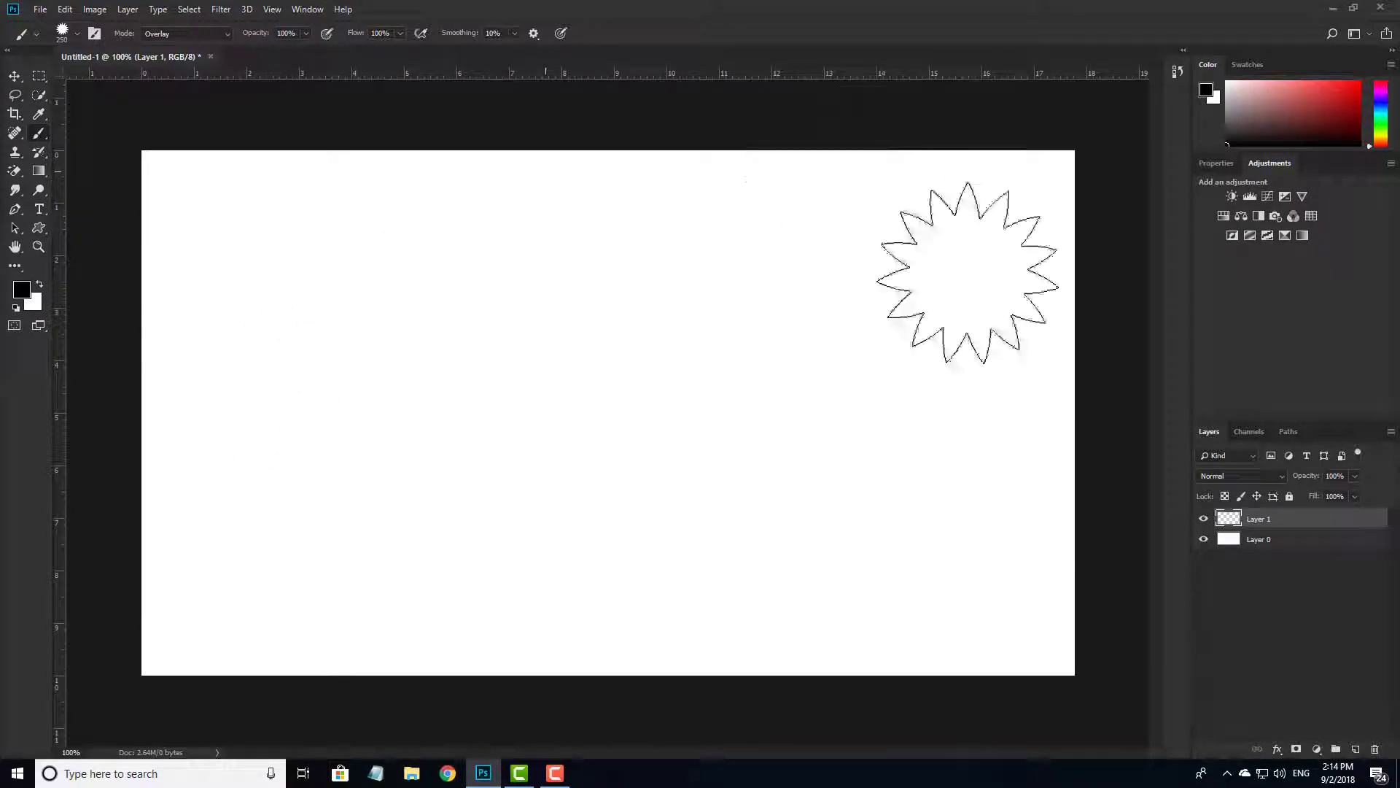
Step: Paint two diagonal strokes with the flower brush on Layer 1 and stamp a single flower near the canvas's upper-right corner
drag(278, 377, 527, 558)
drag(572, 310, 881, 500)
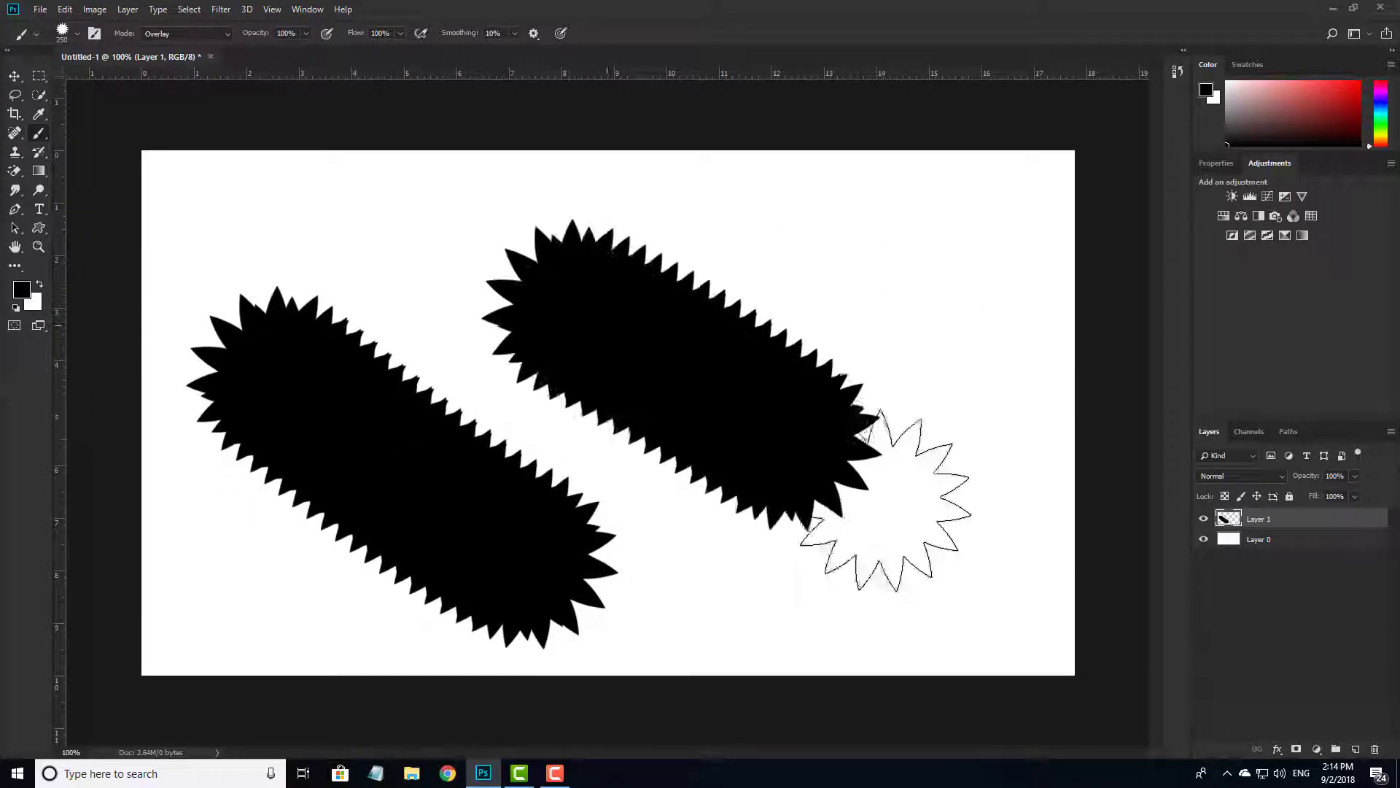
click(943, 274)
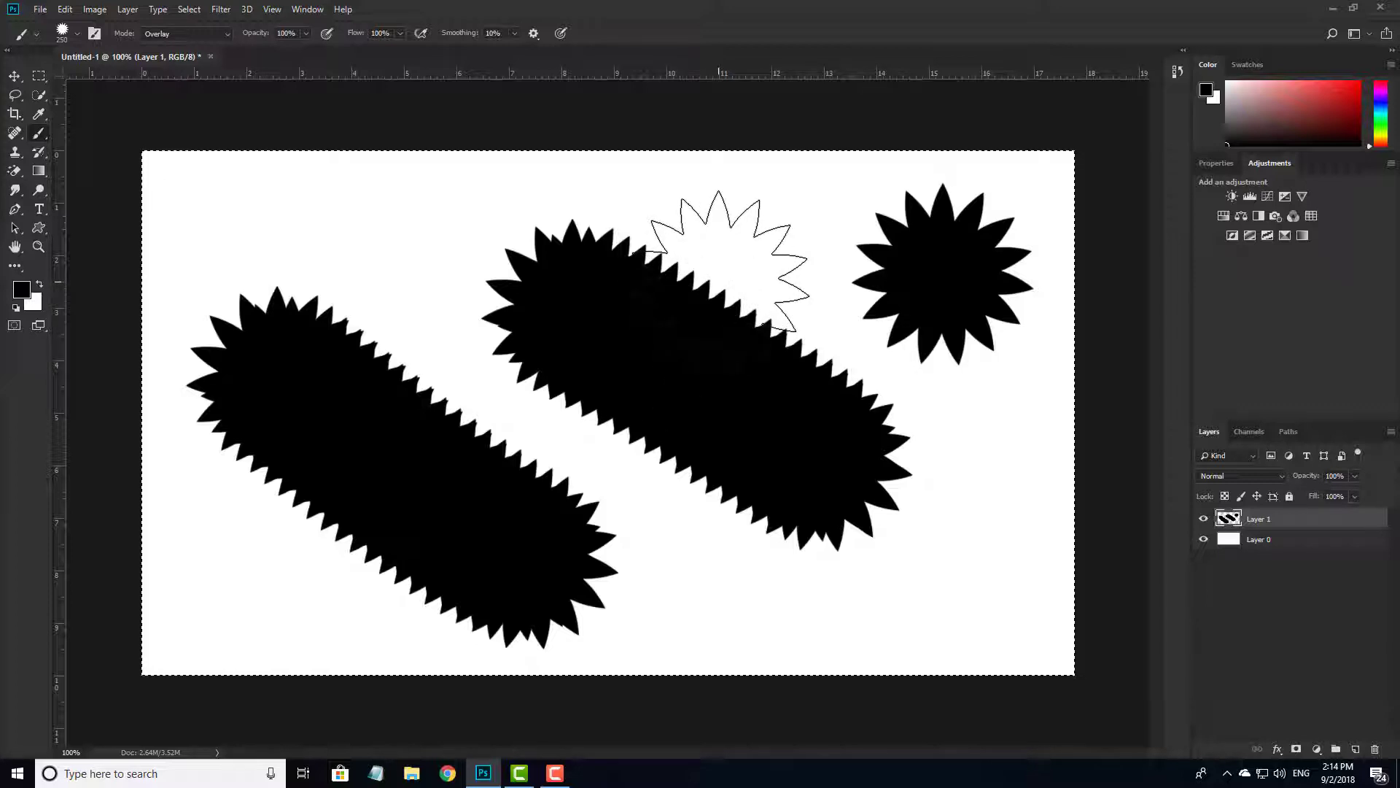
Step: Clear the diagonal strokes and the single flower from Layer 1 and remove the selection
key(Delete)
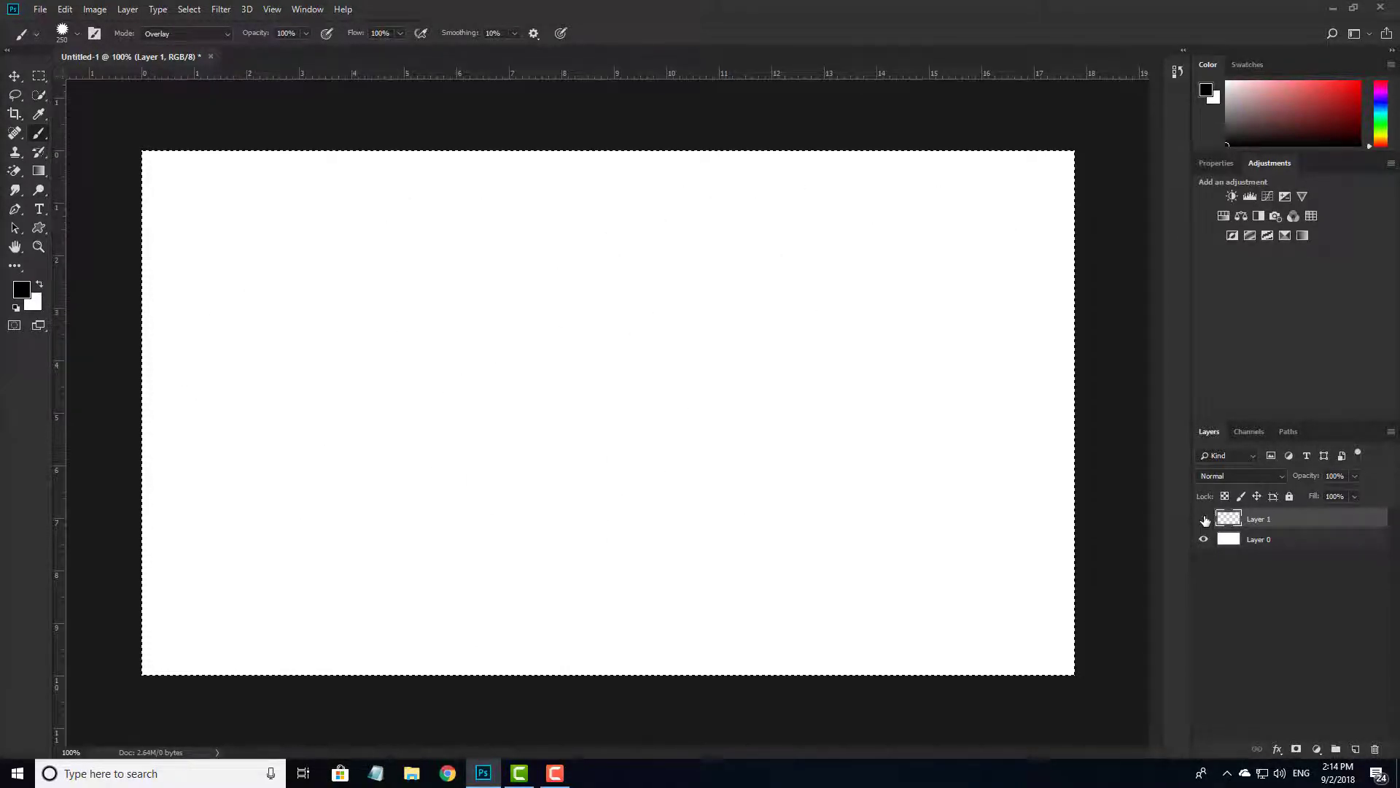
click(1205, 520)
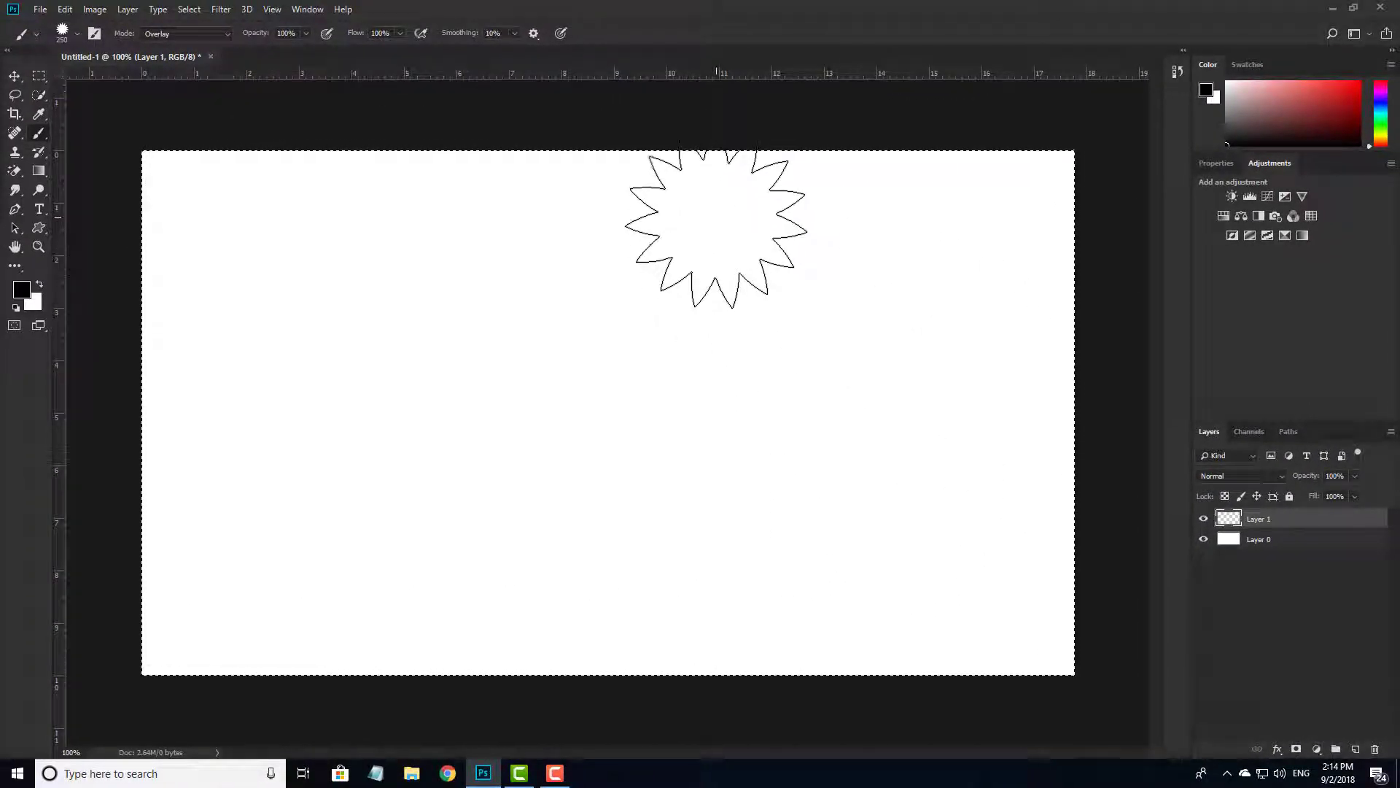
key(ctrl+d)
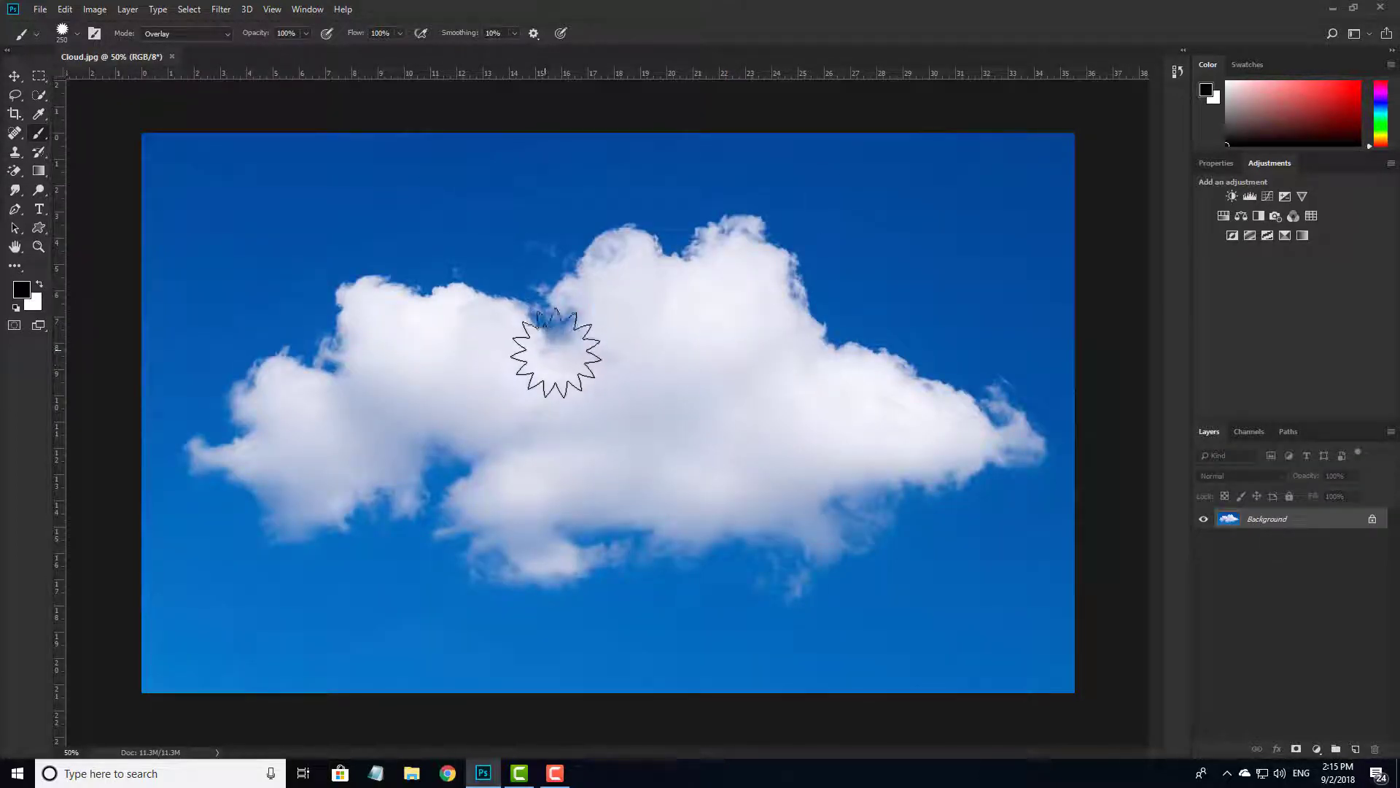
scroll(576, 359, down, 1)
scroll(576, 358, up, 2)
scroll(576, 360, down, 1)
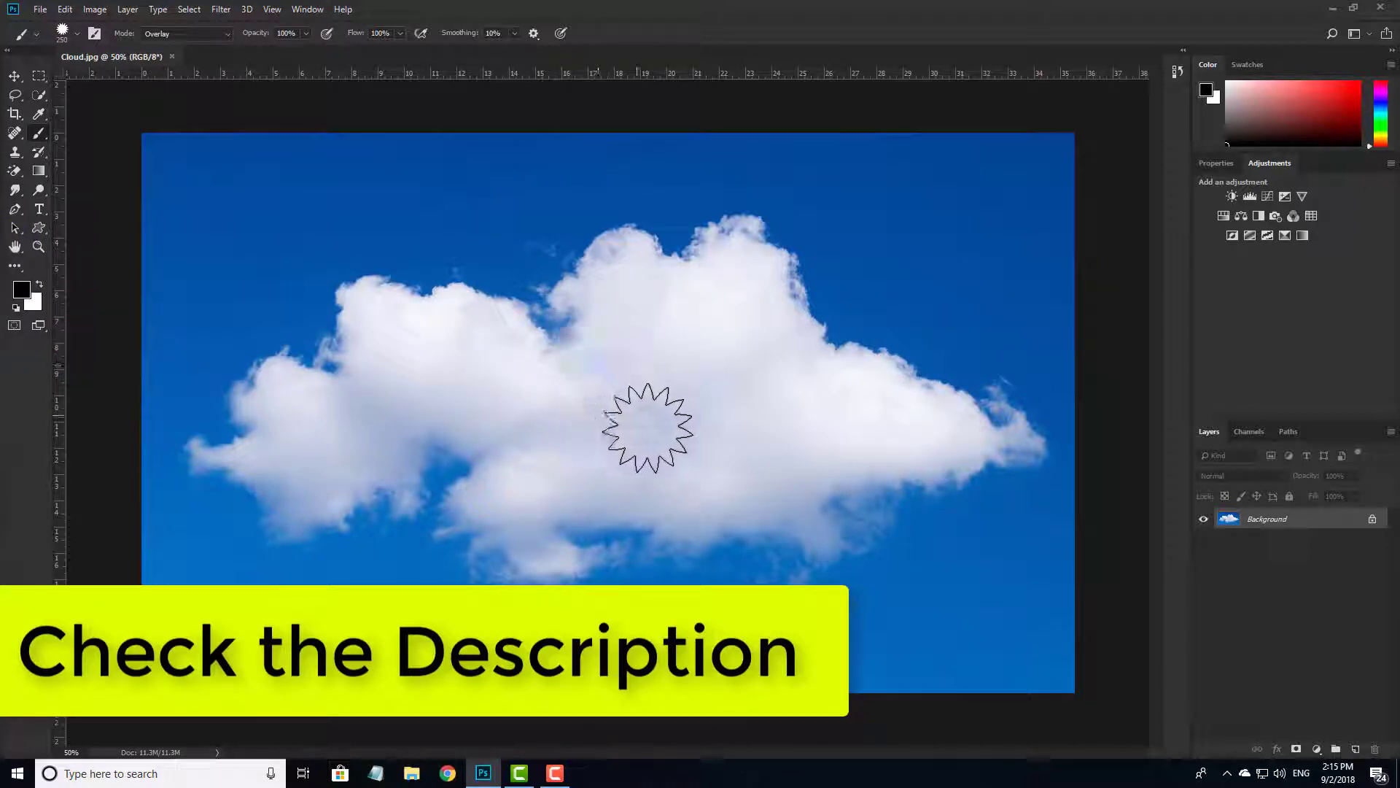
scroll(741, 406, up, 1)
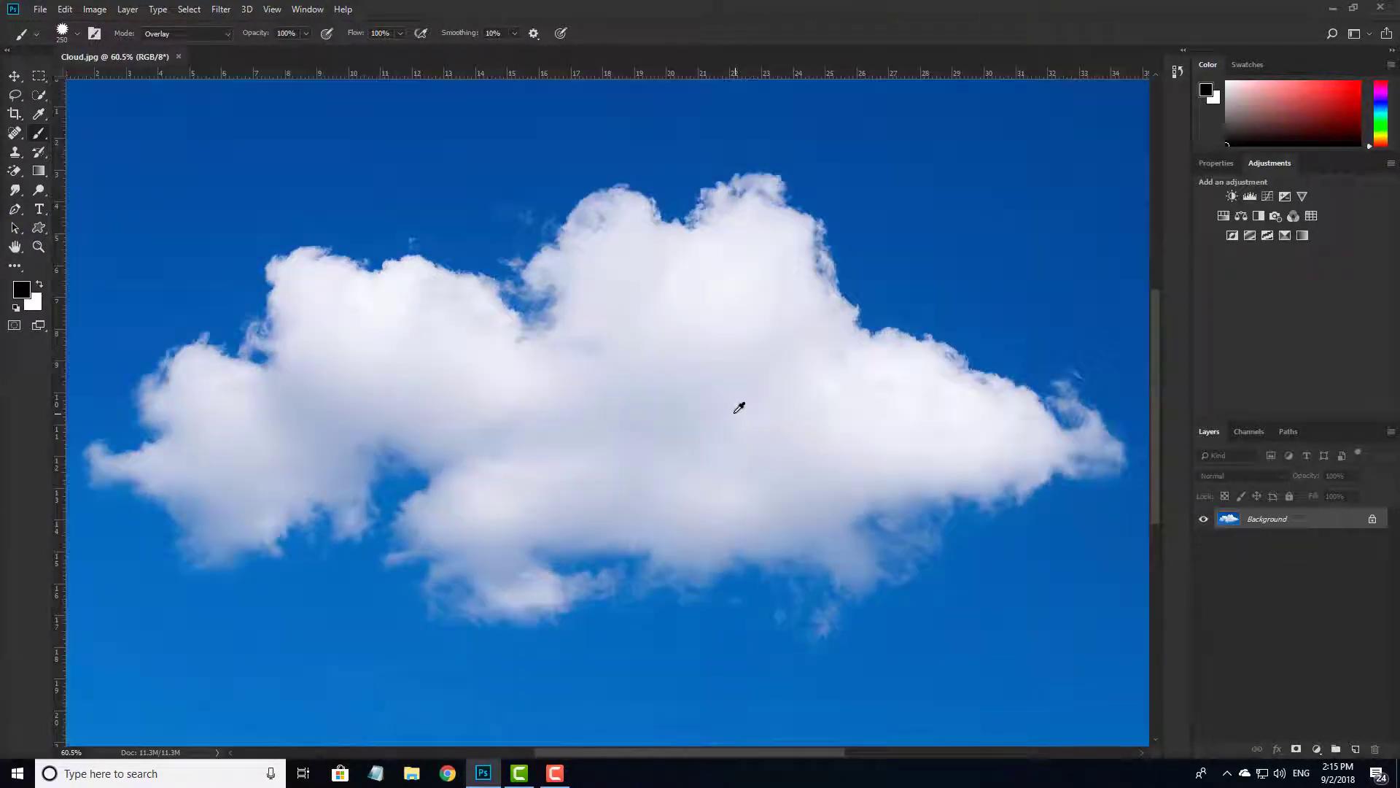
scroll(705, 417, down, 1)
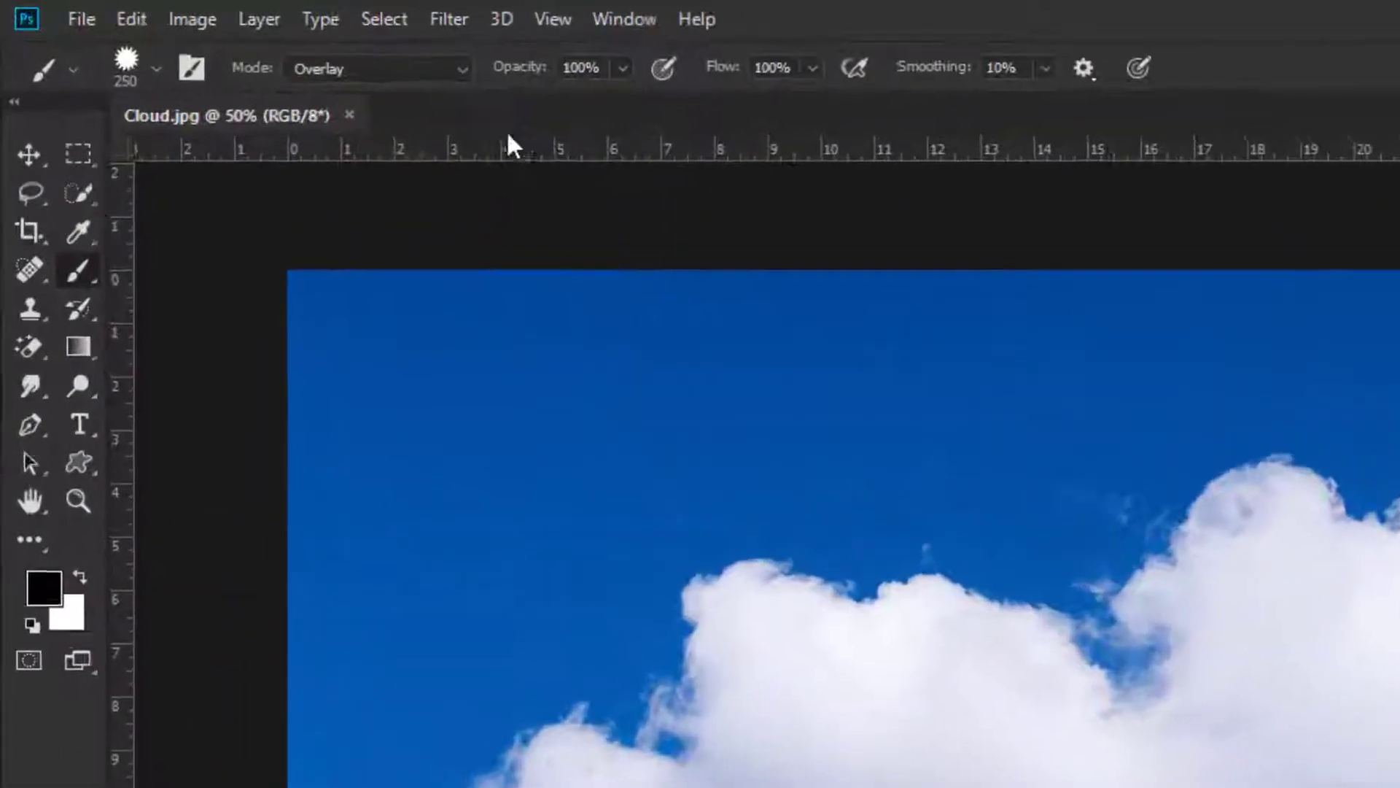
Step: Convert the cloud photo with a Black & White adjustment, lowering Blues to -200 to turn the sky black
click(216, 23)
mouse_move(263, 115)
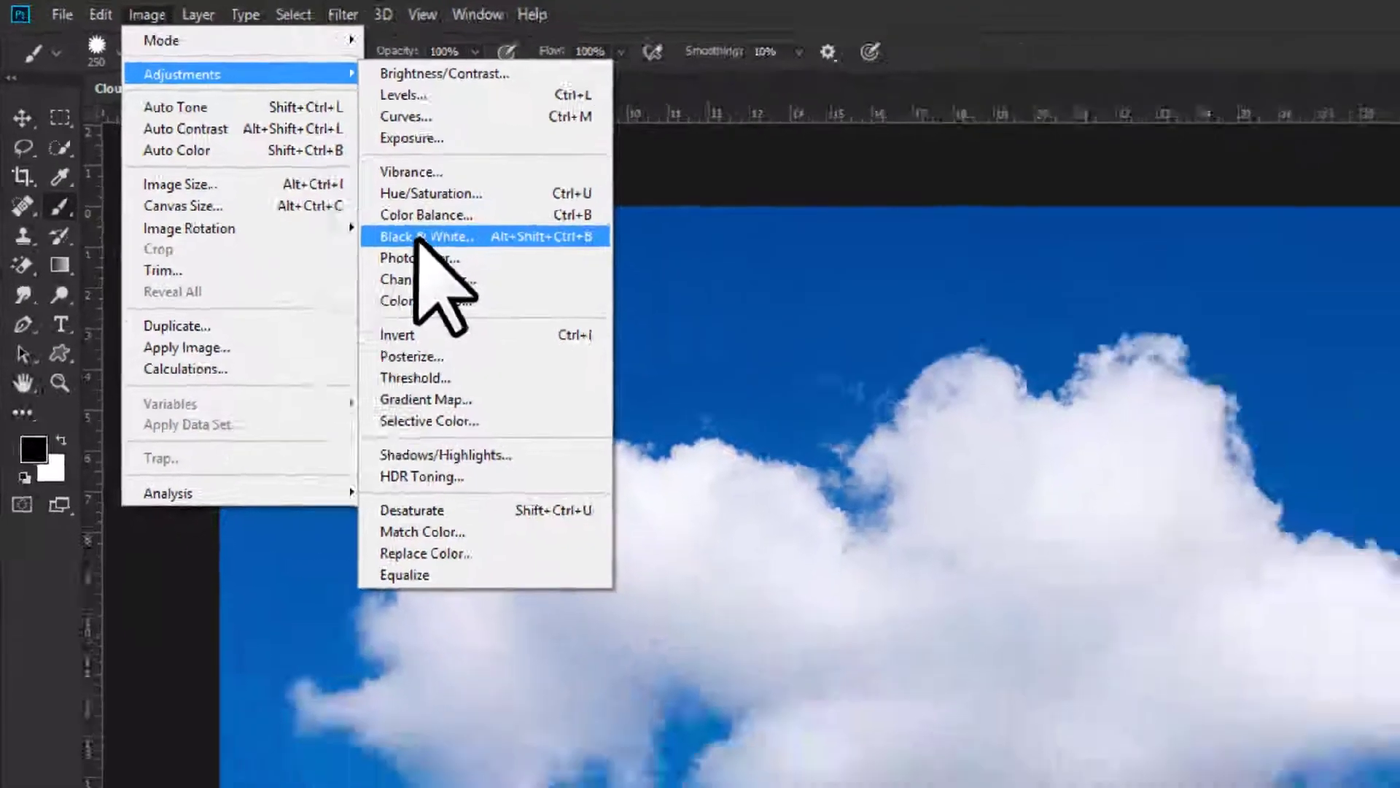
click(584, 346)
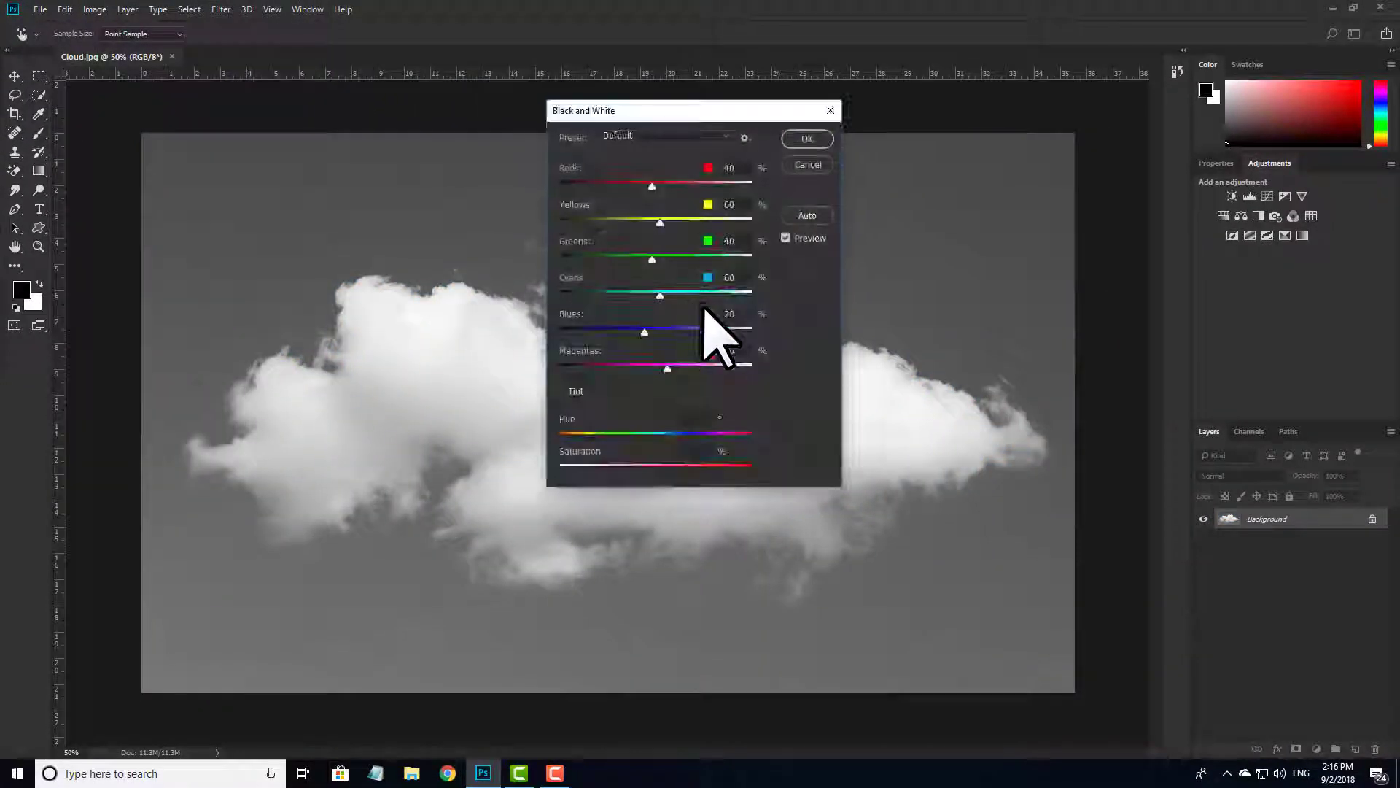
drag(618, 113, 840, 141)
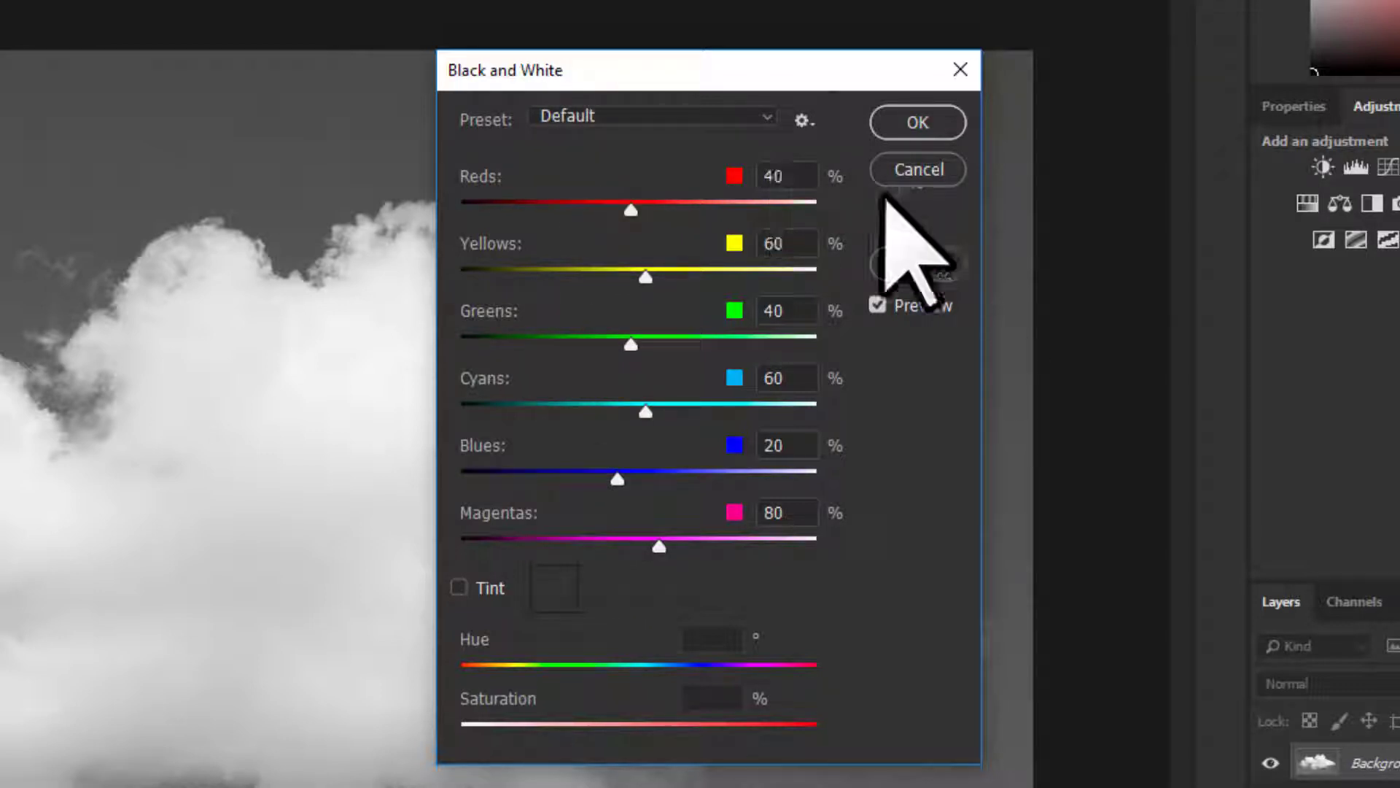
drag(807, 73, 870, 84)
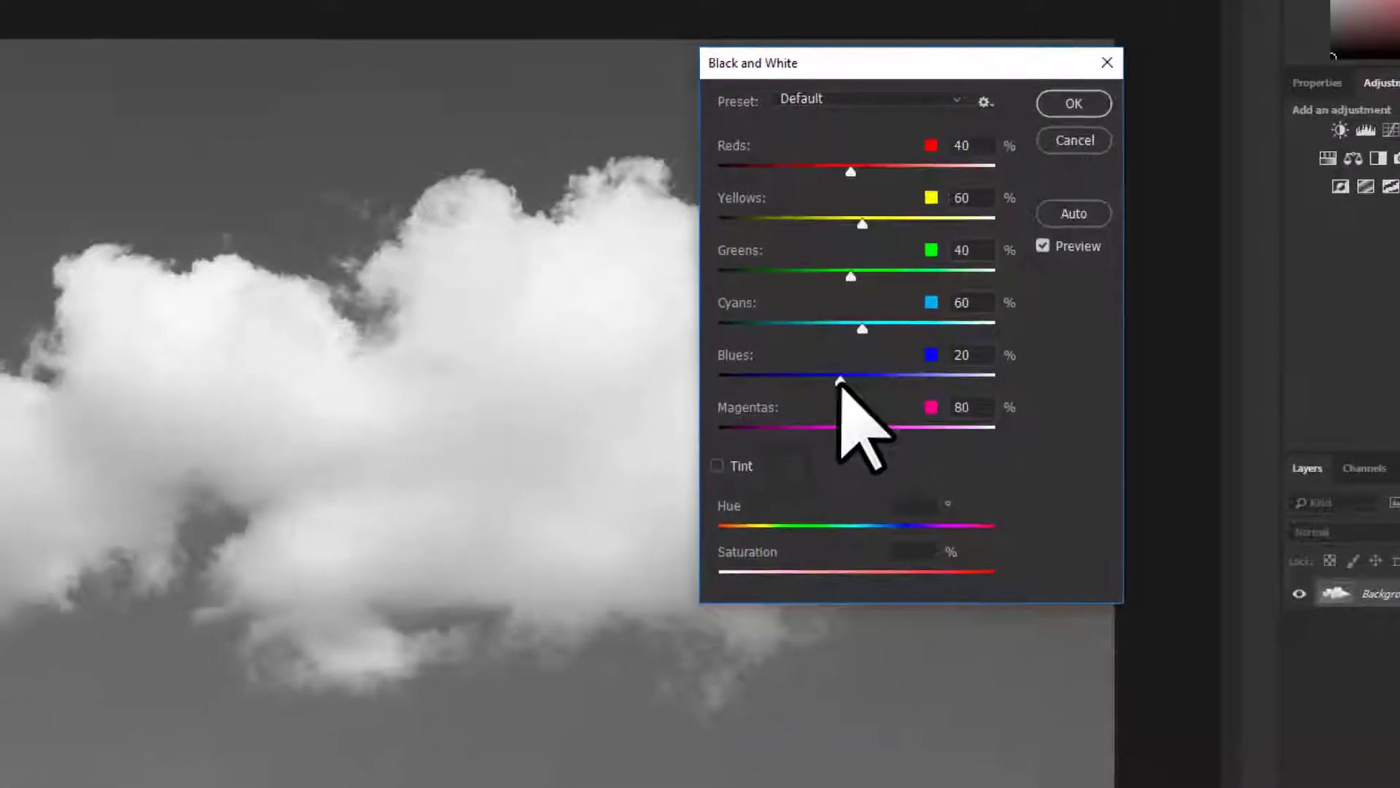
drag(687, 483, 440, 483)
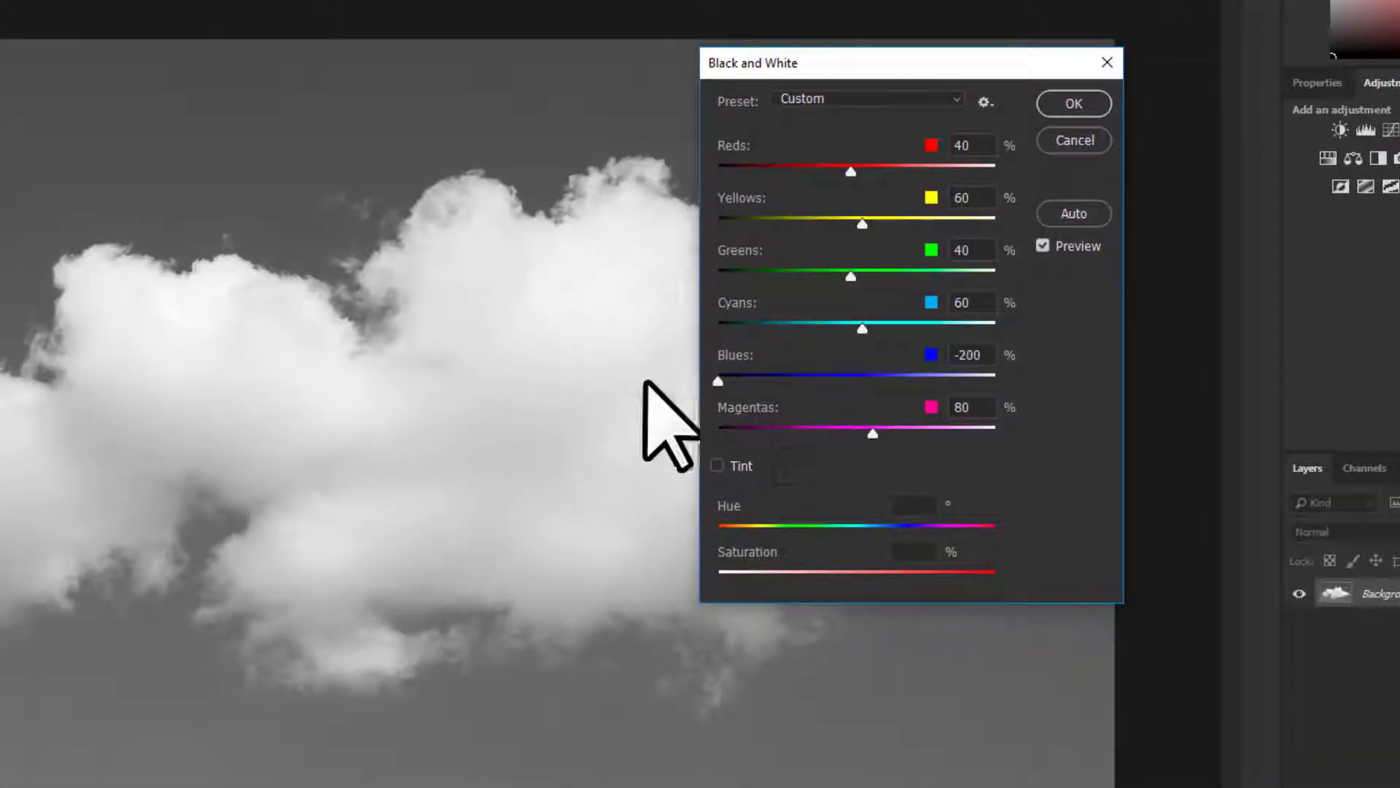
drag(647, 383, 642, 382)
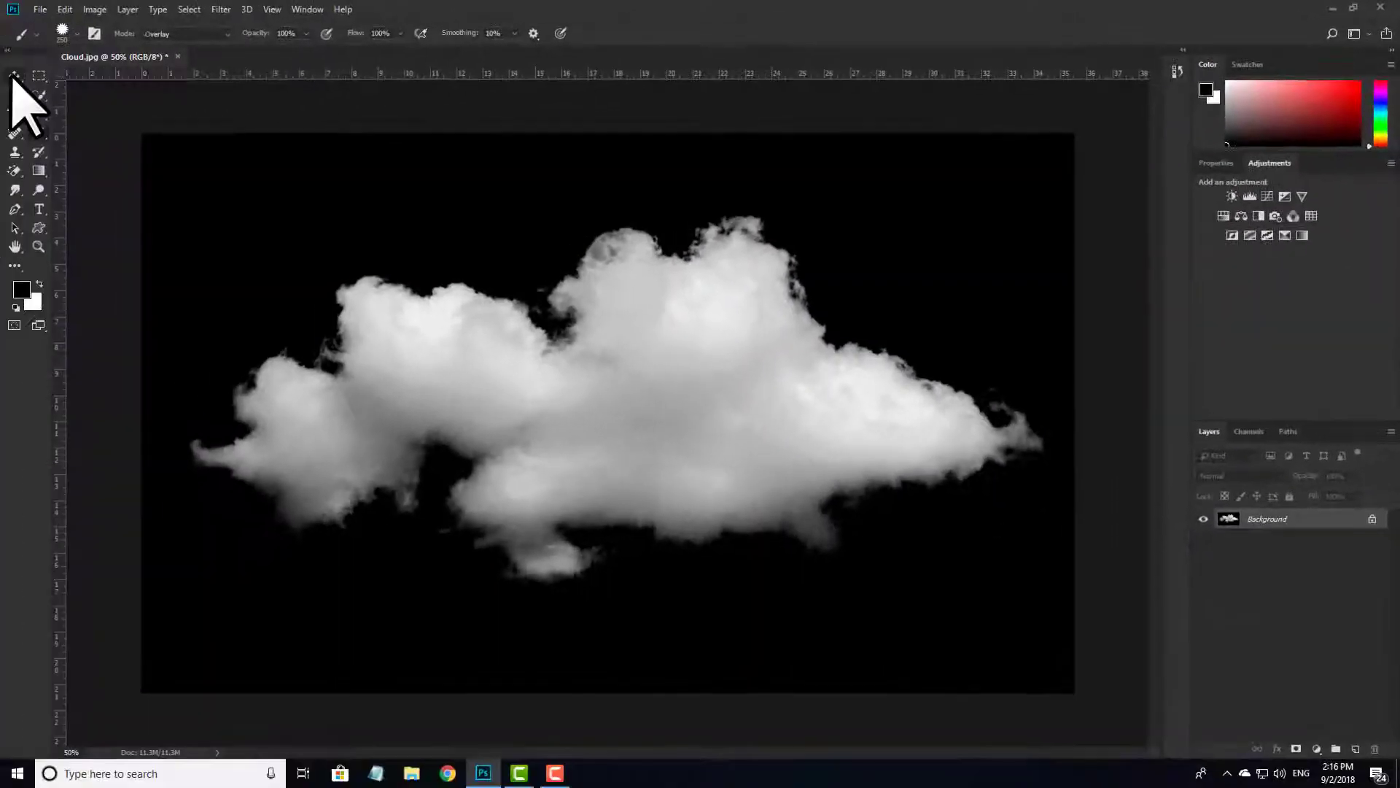
Step: Invert the black-and-white cloud image into a dark cloud on a white background
click(13, 76)
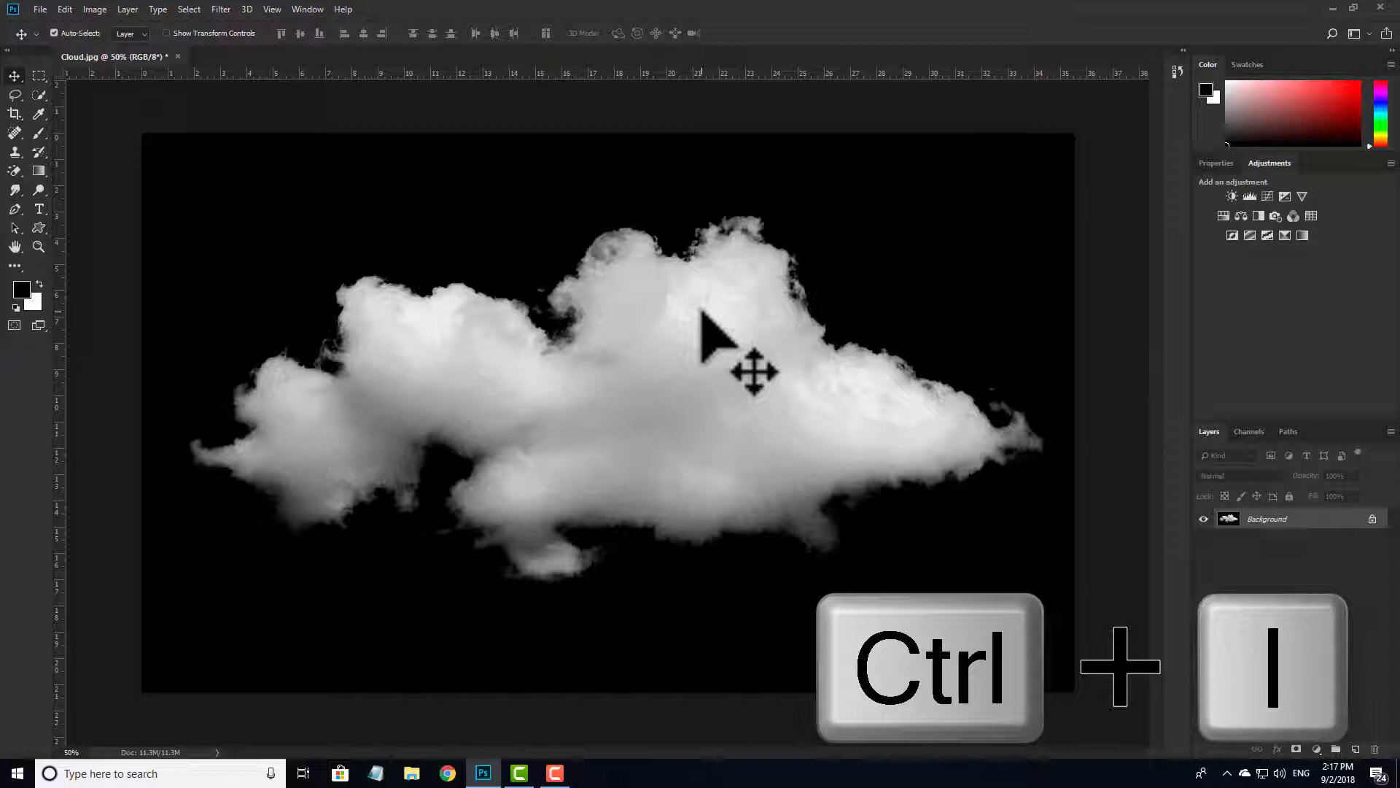
key(ctrl+i)
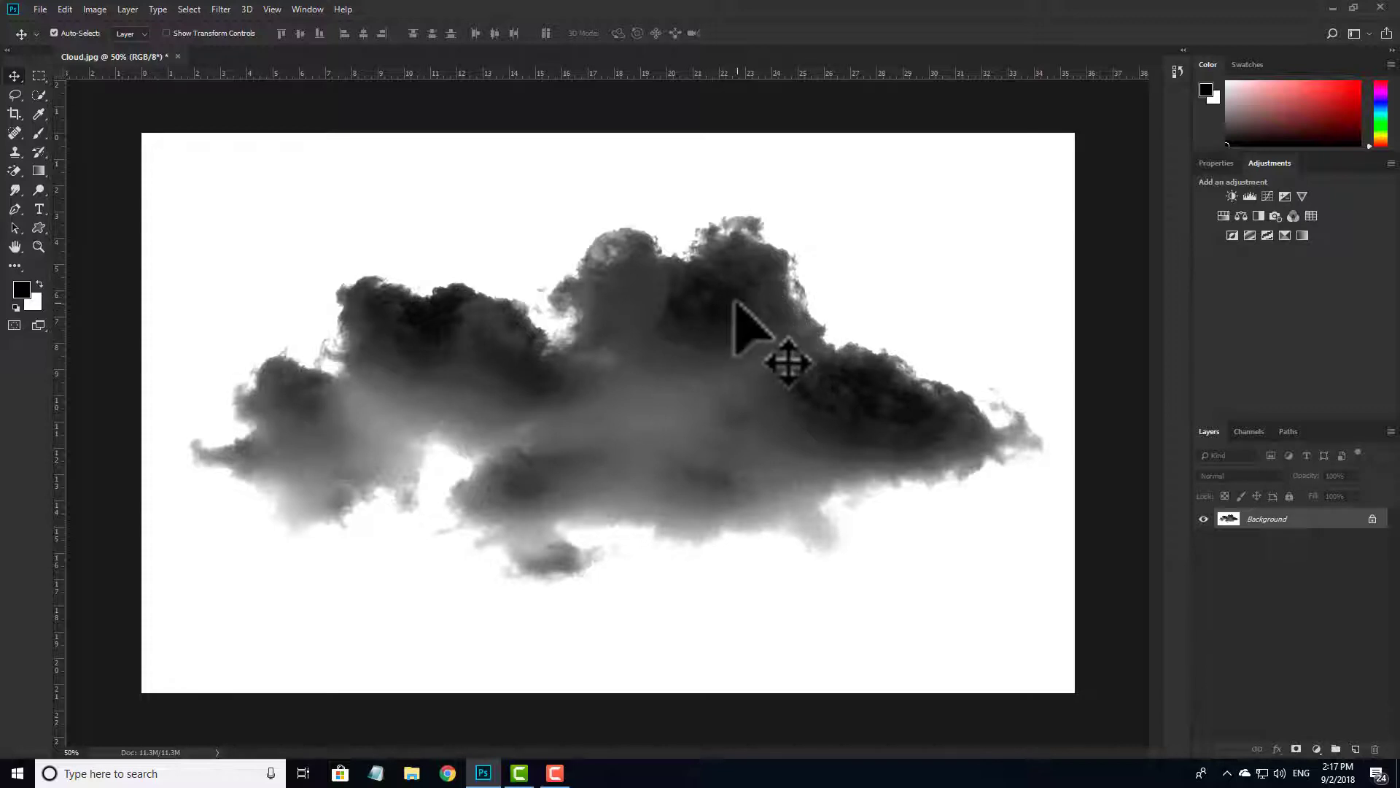
scroll(572, 402, down, 2)
scroll(573, 402, up, 3)
scroll(573, 402, down, 1)
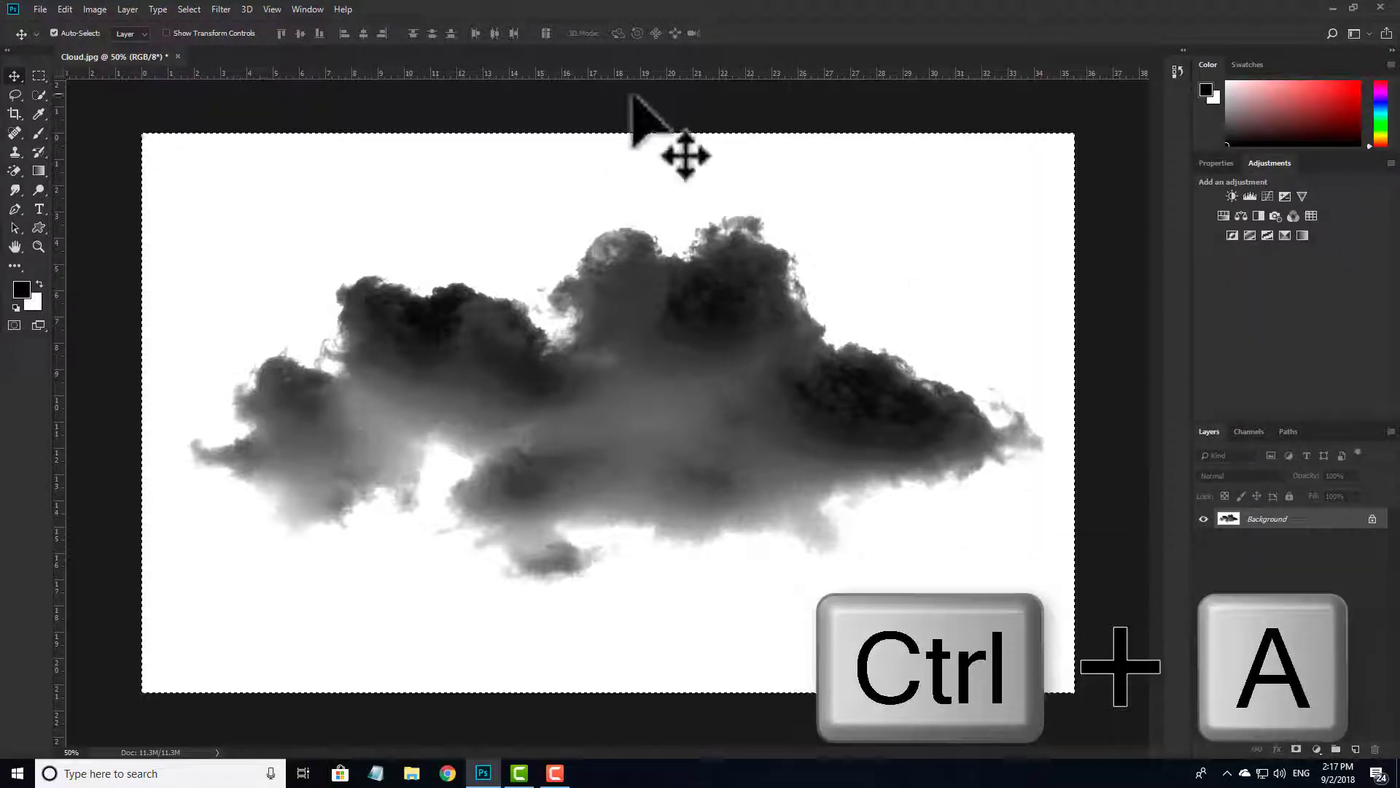
Step: Select the entire canvas and define it as a brush preset named "cloud"
key(ctrl+a)
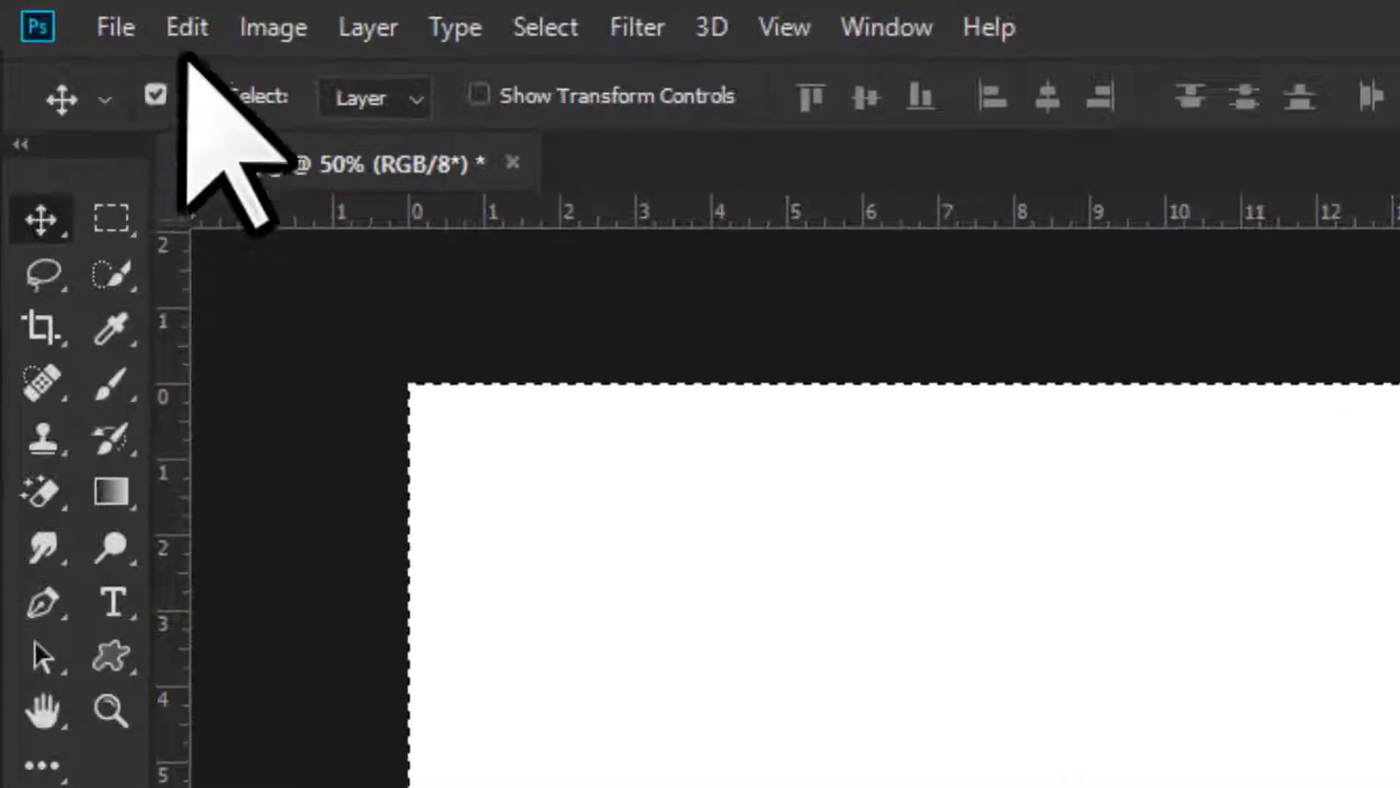
click(193, 29)
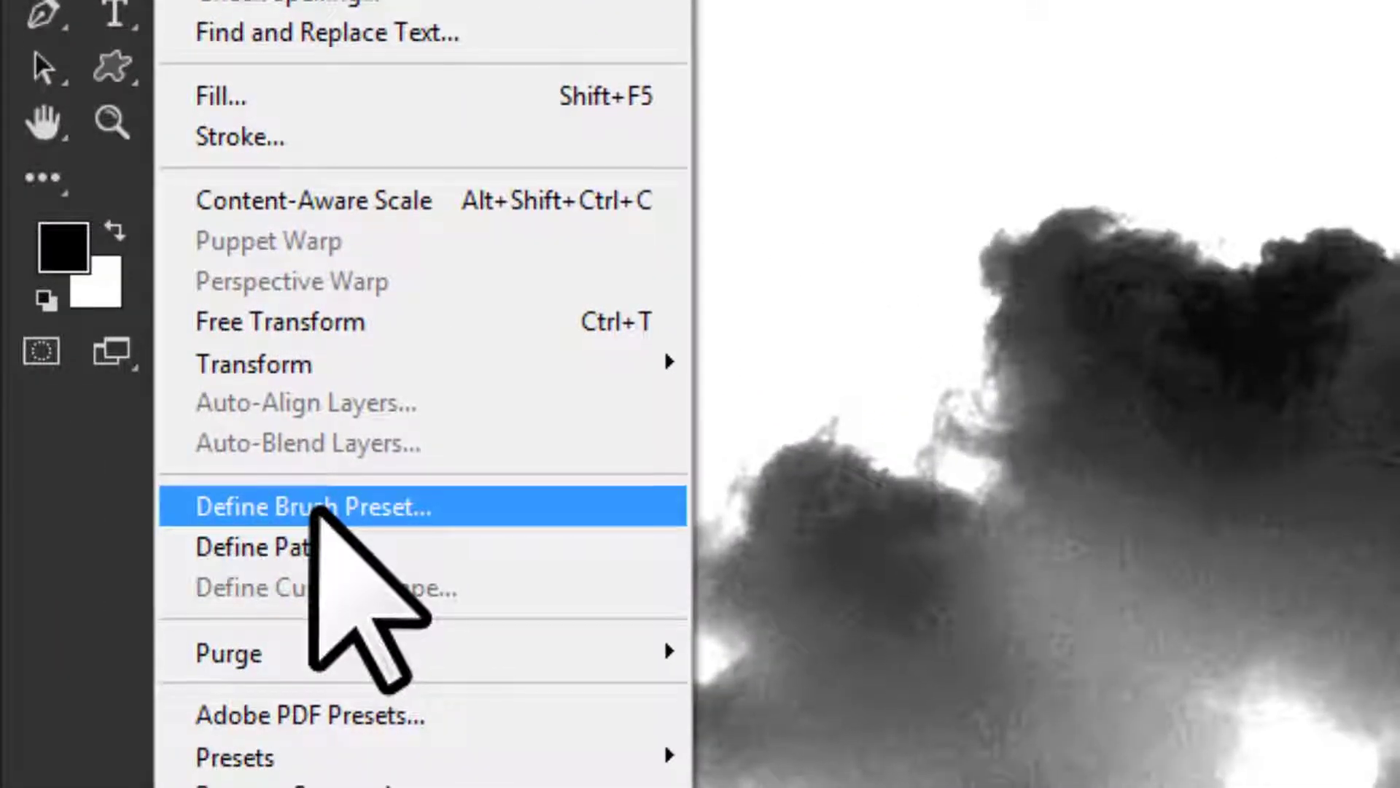
click(337, 502)
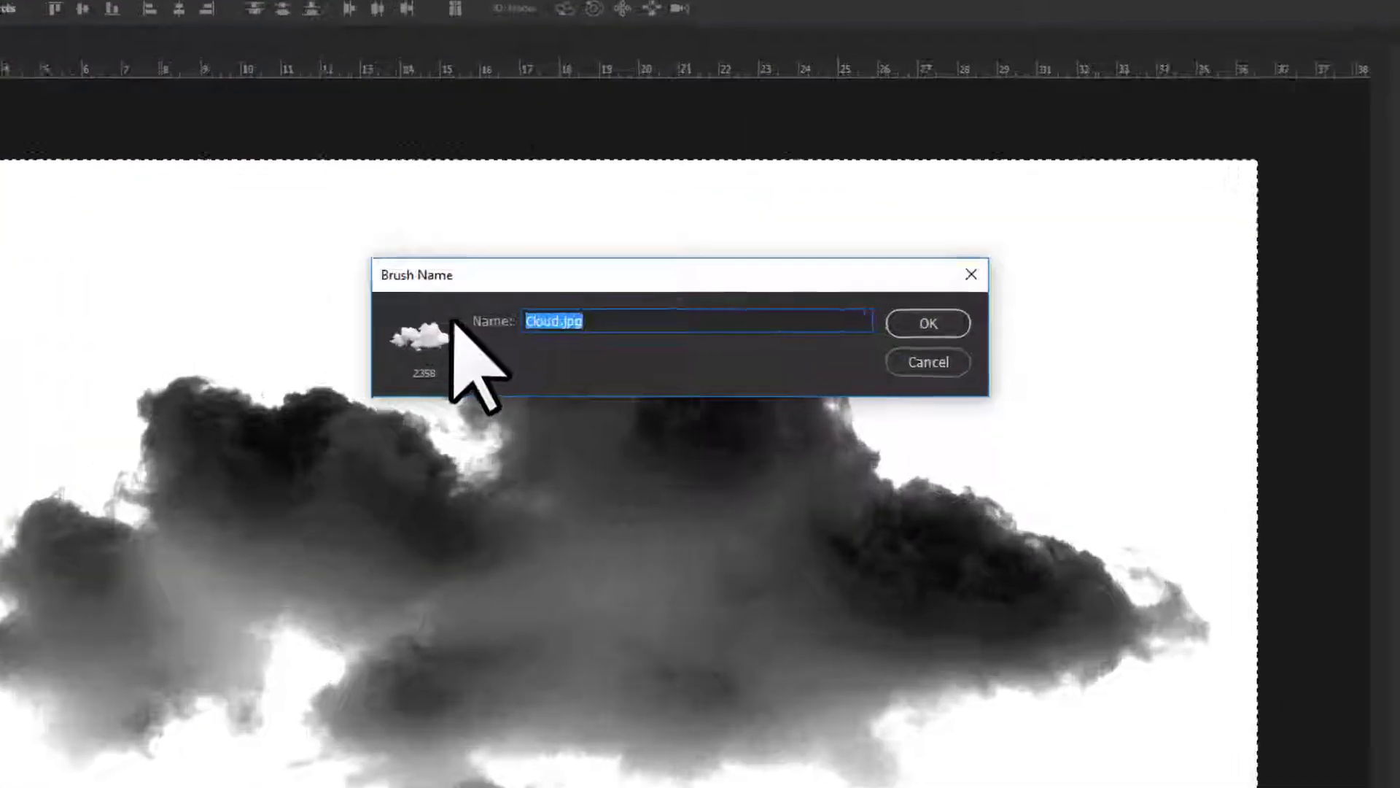
text(cloud)
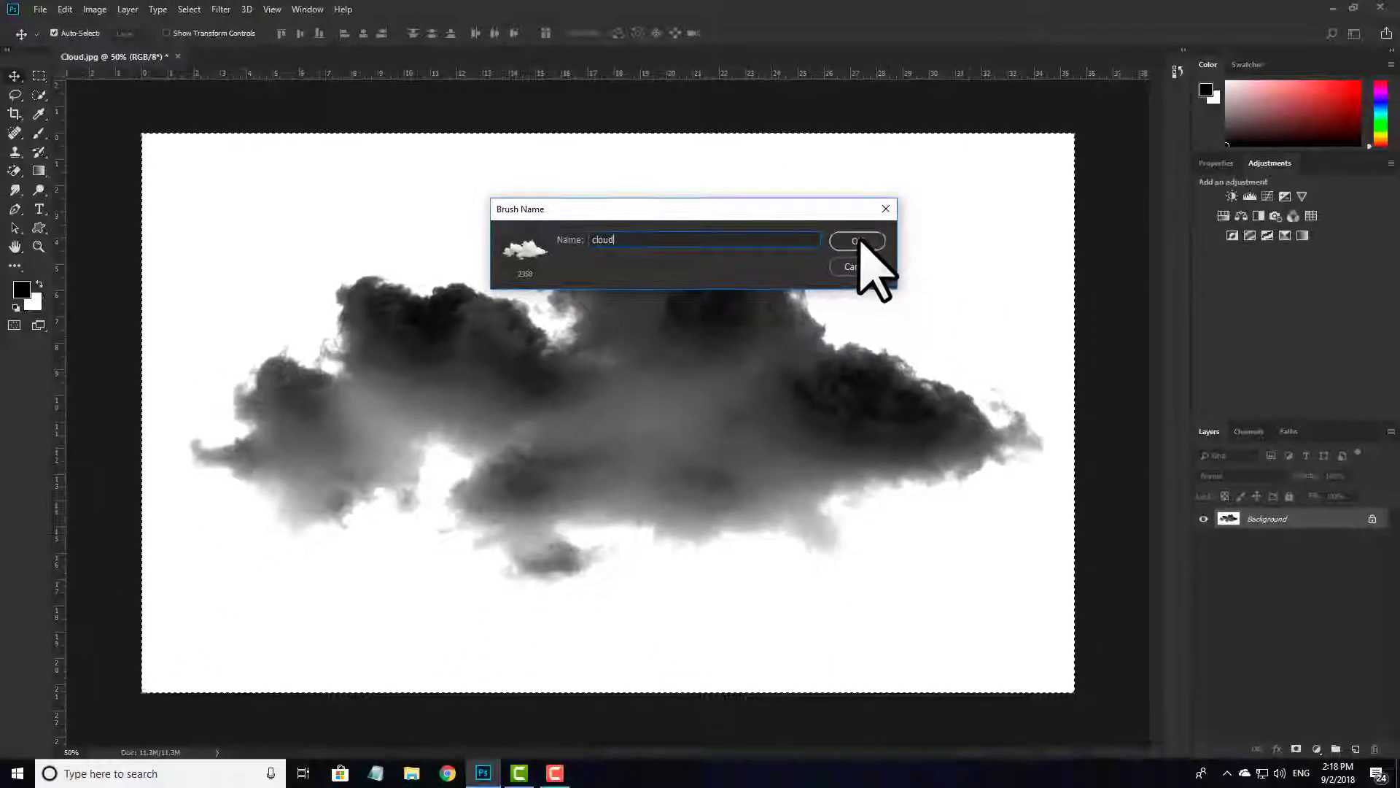
click(1021, 432)
Step: Activate the Brush tool with the new cloud brush and reduce its size to 700
key(b)
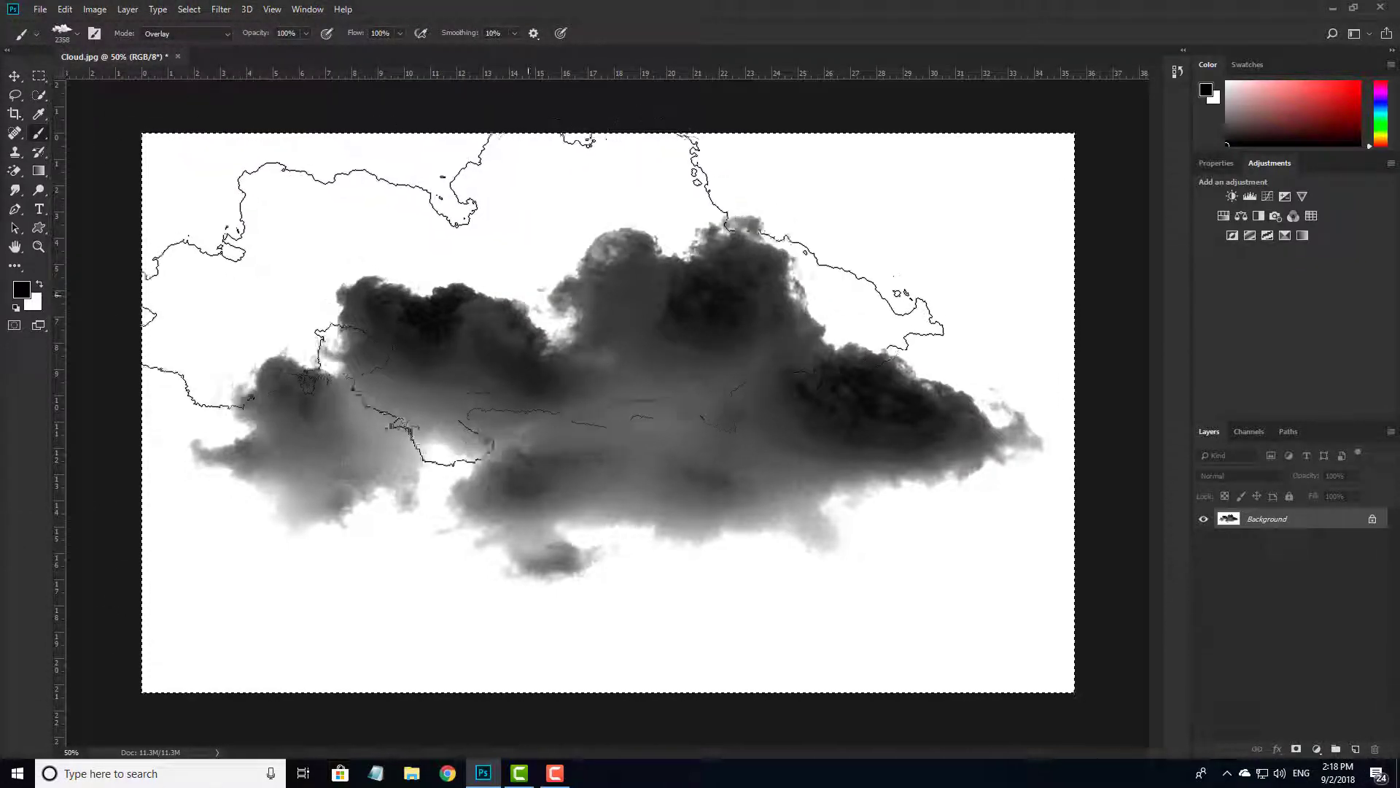
scroll(524, 296, down, 2)
scroll(524, 297, up, 3)
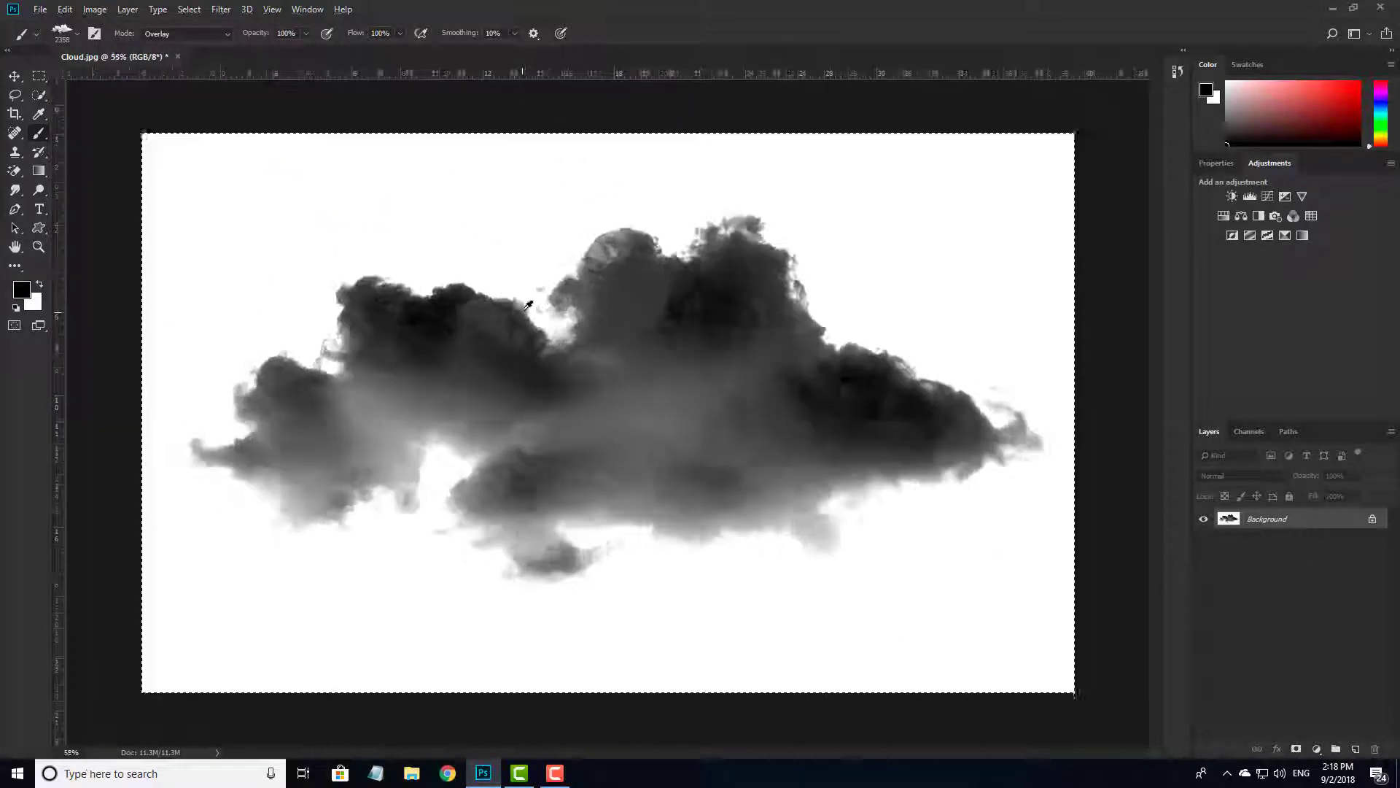
key(bracketleft)
key(bracketleft)
key(bracketleft)
key(bracketleft)
key(bracketleft)
key(bracketleft)
key(bracketleft)
key(bracketleft)
key(bracketleft)
key(bracketleft)
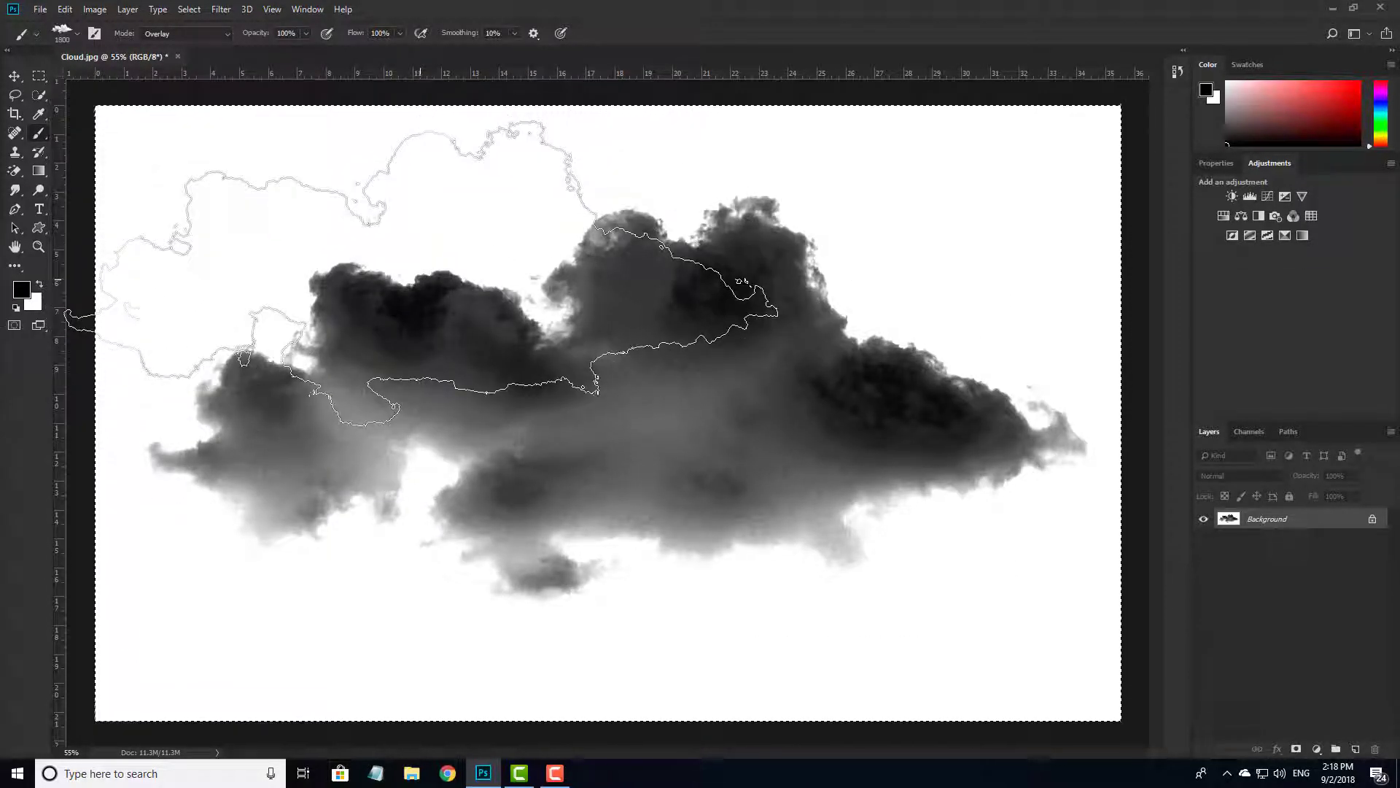
key(bracketleft)
key(bracketleft)
key(bracketleft)
key(bracketleft)
key(bracketleft)
key(bracketleft)
key(bracketleft)
key(bracketleft)
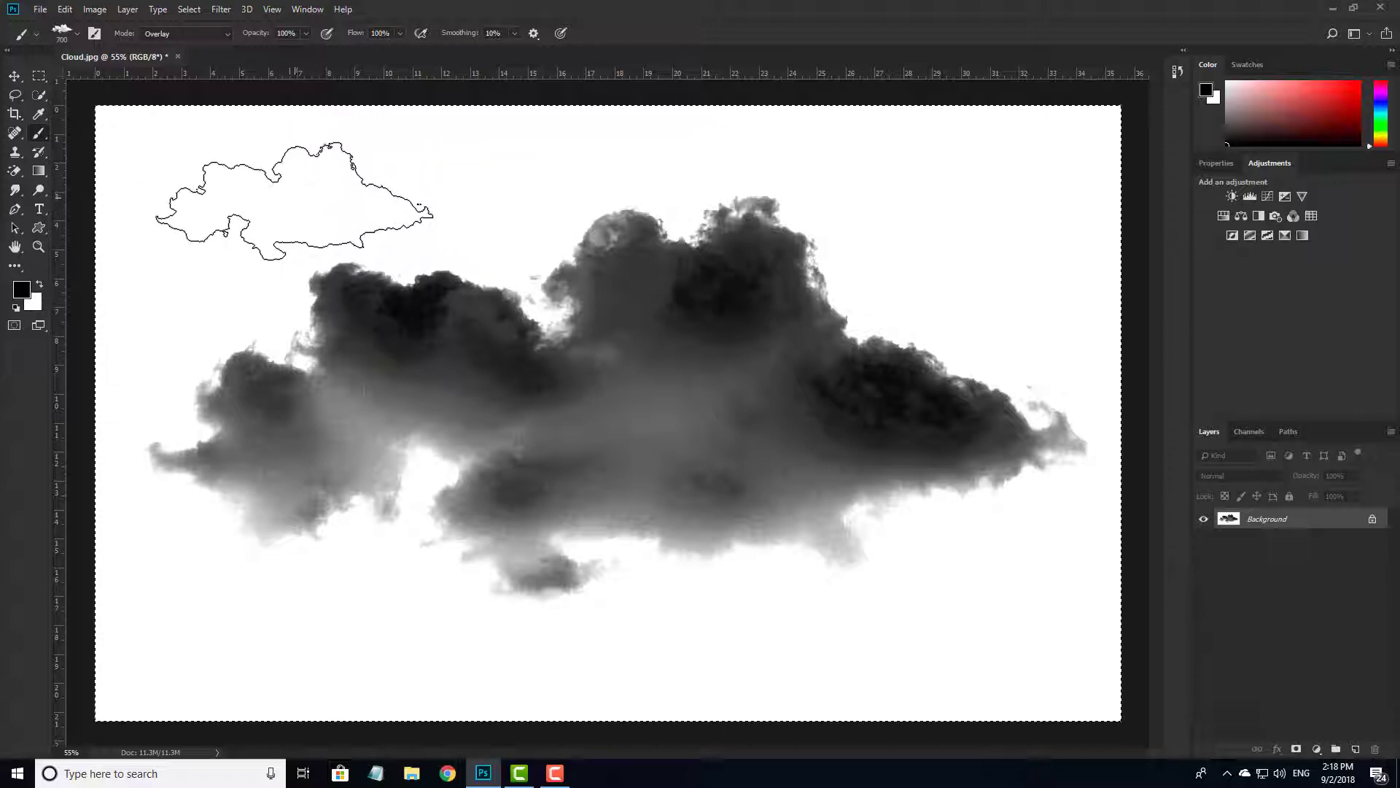
Step: Fill the Background layer with the blue foreground color 0167f1 and remove the selection
key(ctrl+minus)
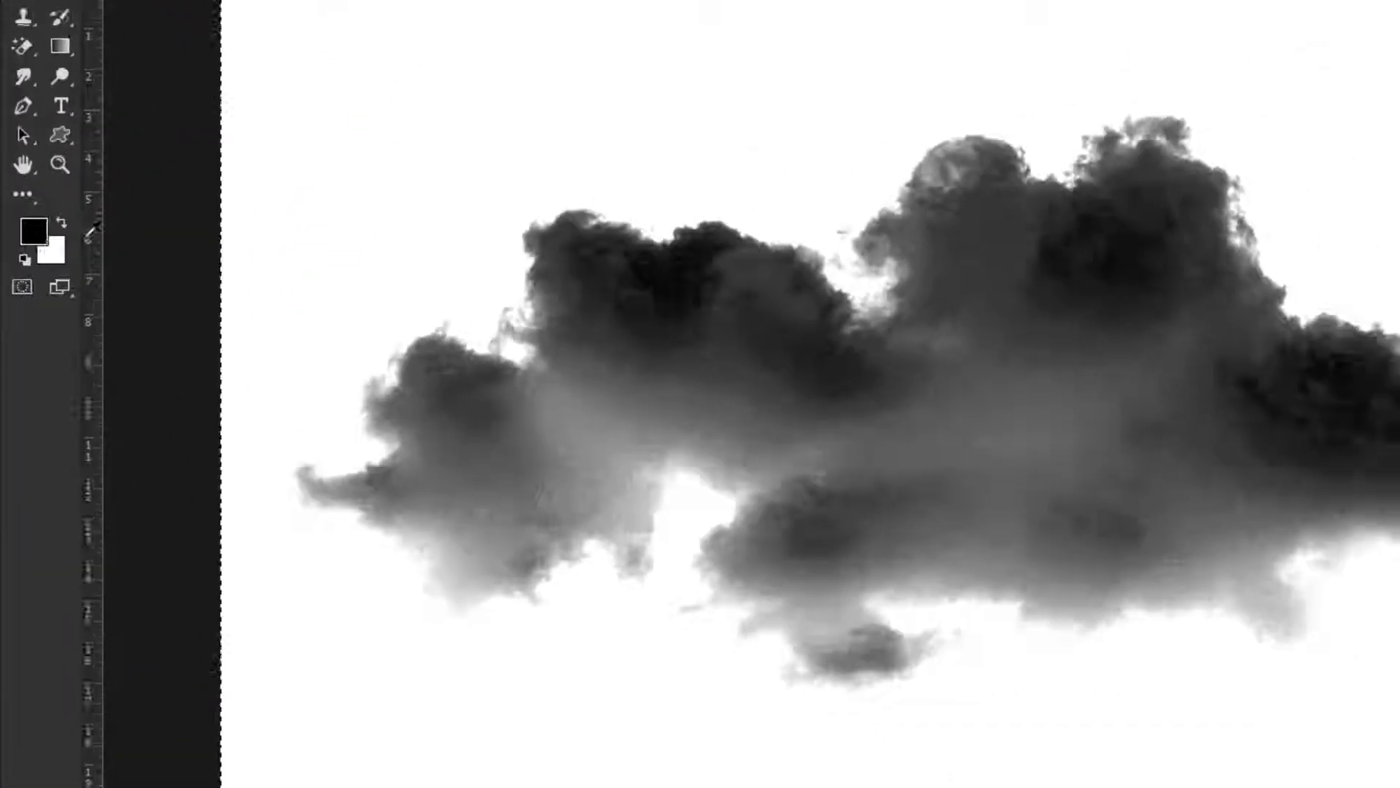
click(48, 175)
drag(1053, 295, 744, 239)
click(812, 333)
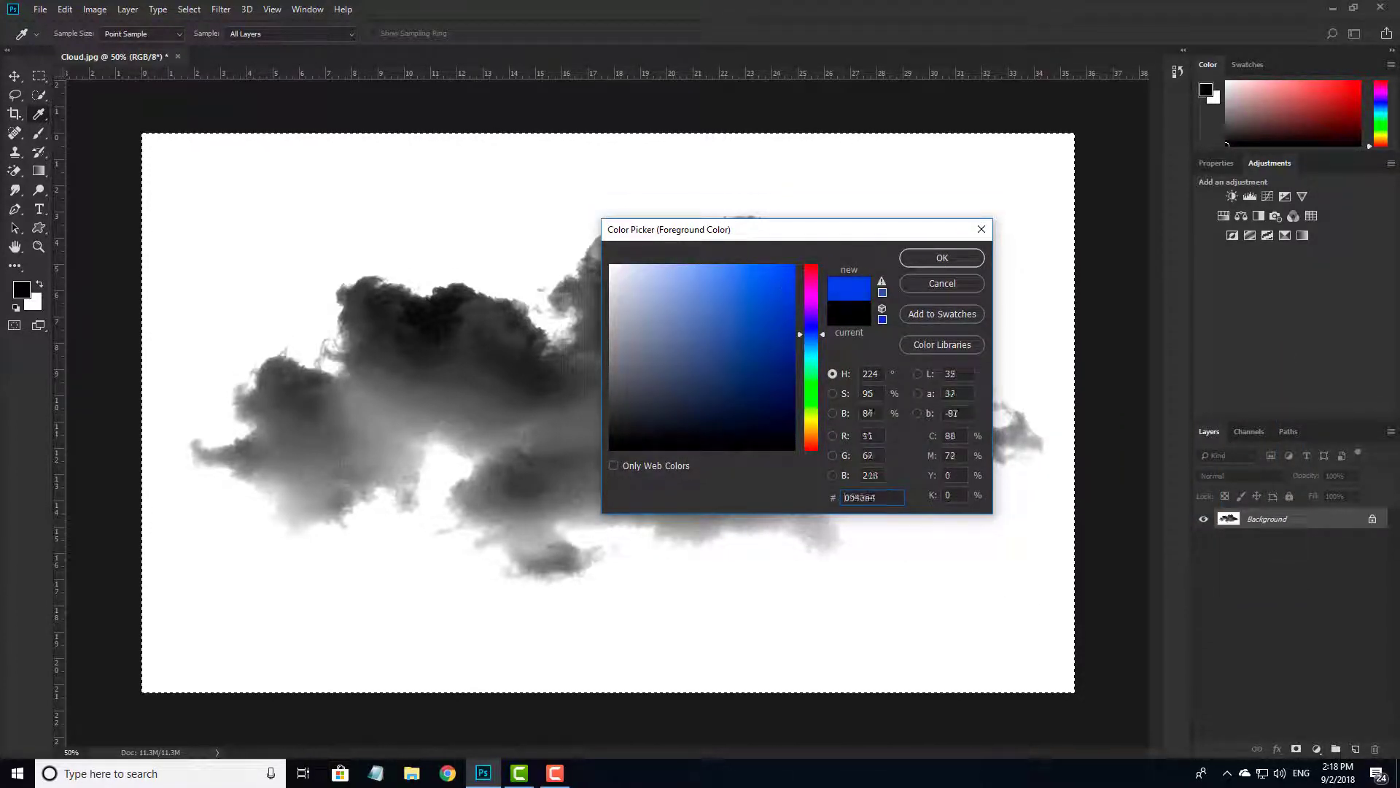
click(813, 340)
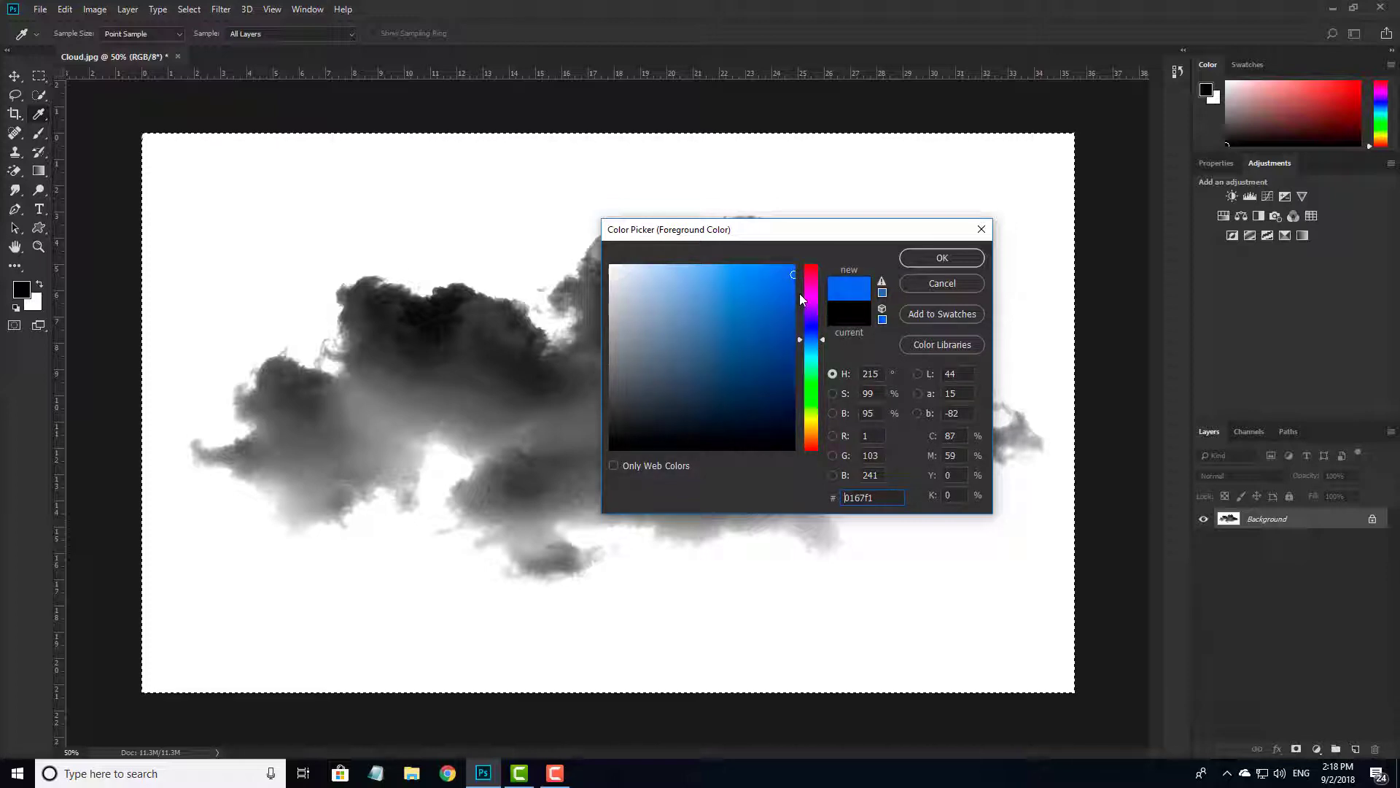
click(943, 260)
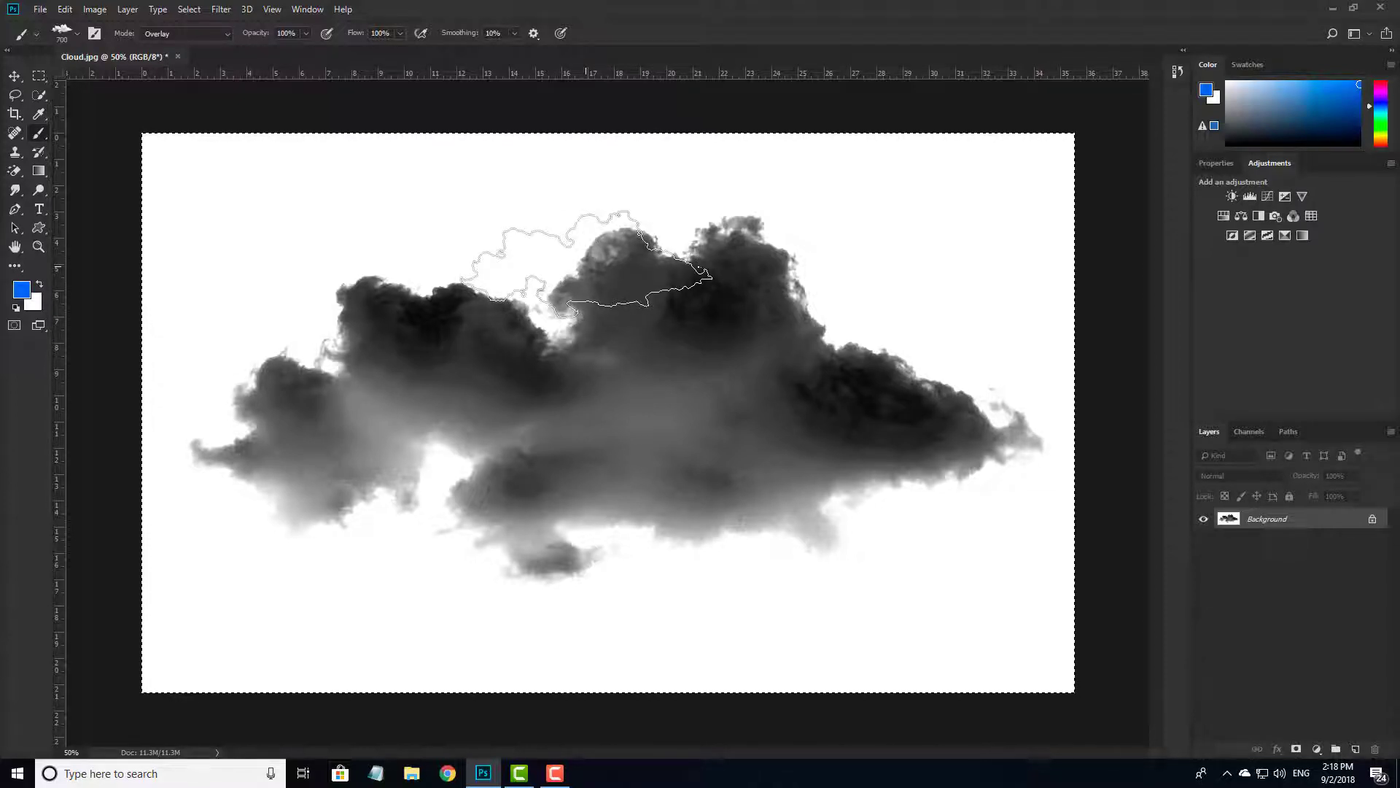
key(alt+BackSpace)
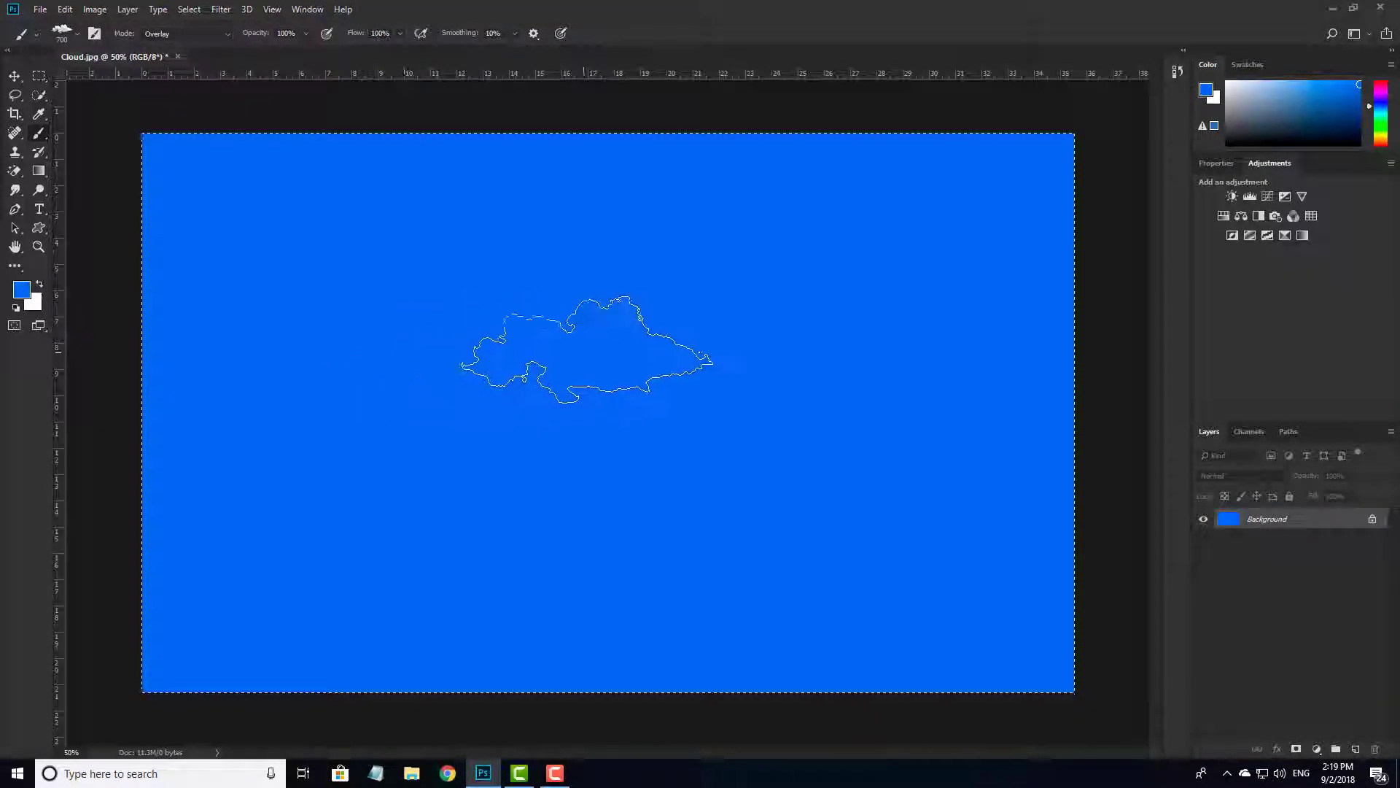
click(438, 352)
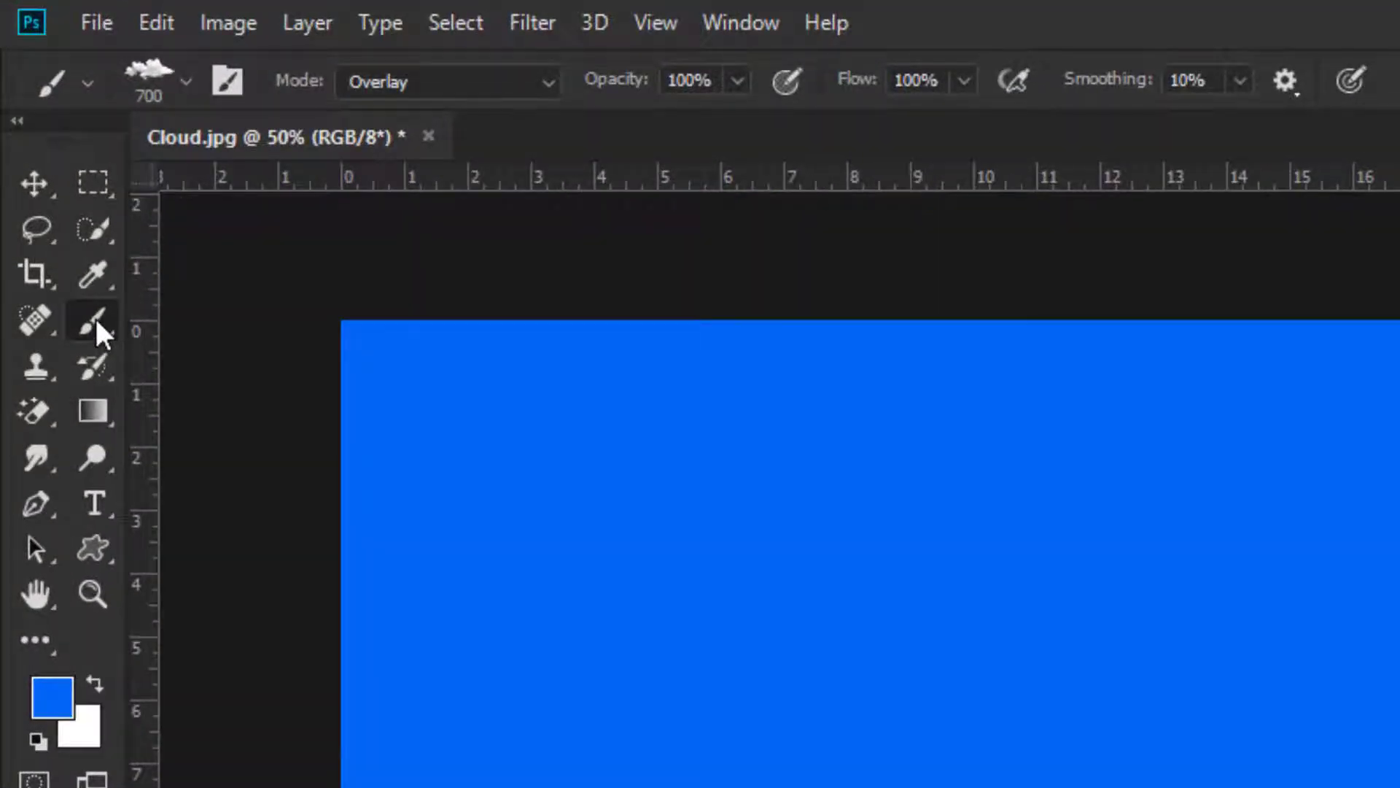
Step: Choose the Brush Tool from its tool group and enlarge the cloud brush to 1400
right_click(94, 325)
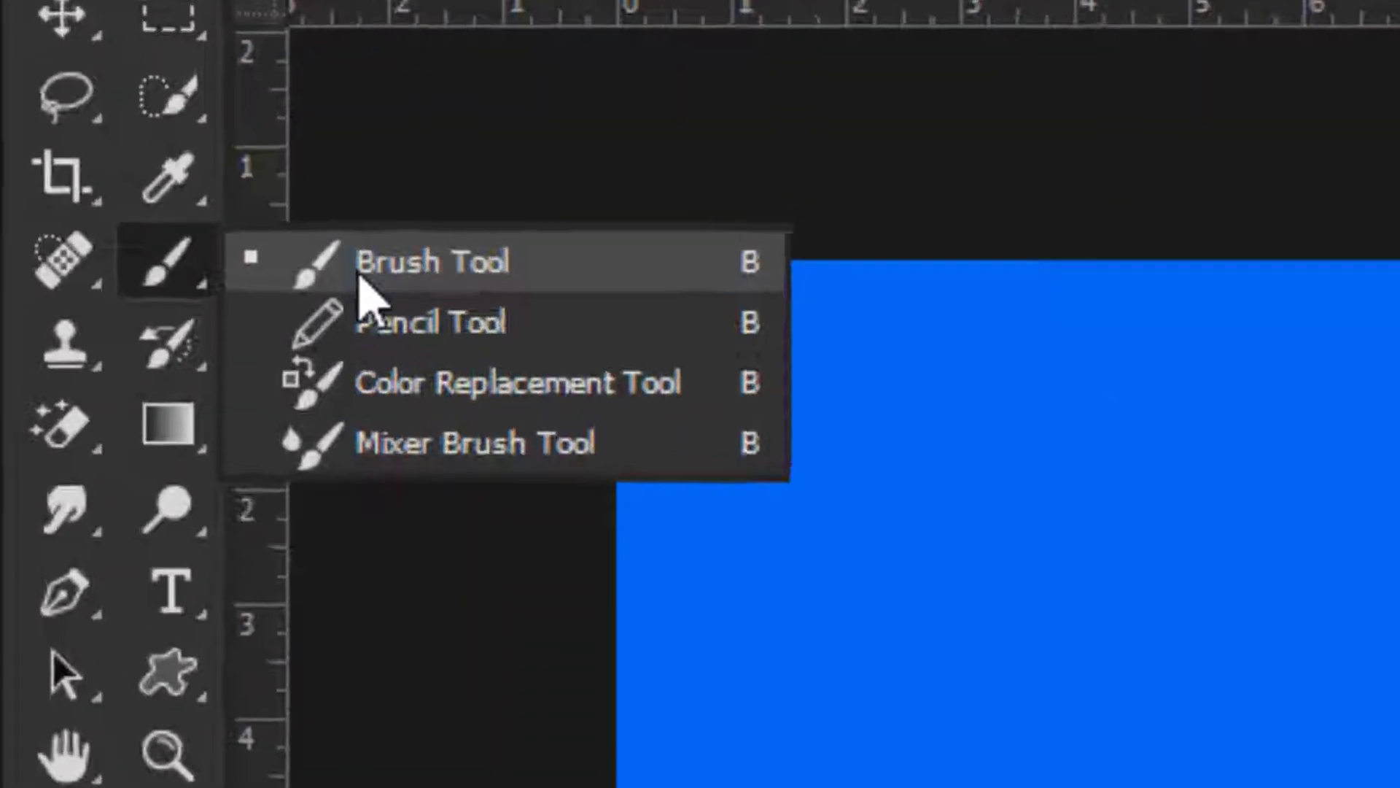
click(204, 327)
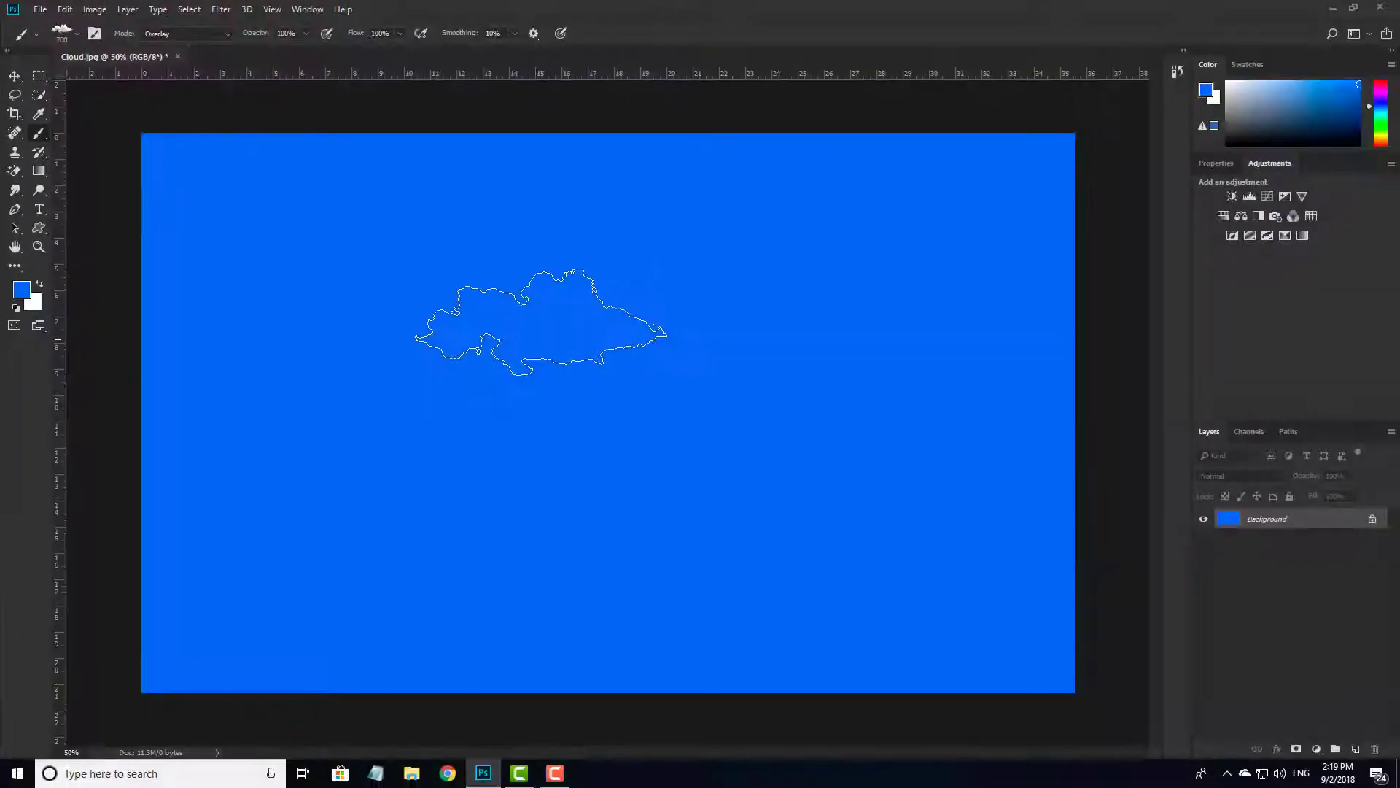
key(bracketright)
key(bracketright)
key(bracketright)
key(bracketright)
key(bracketright)
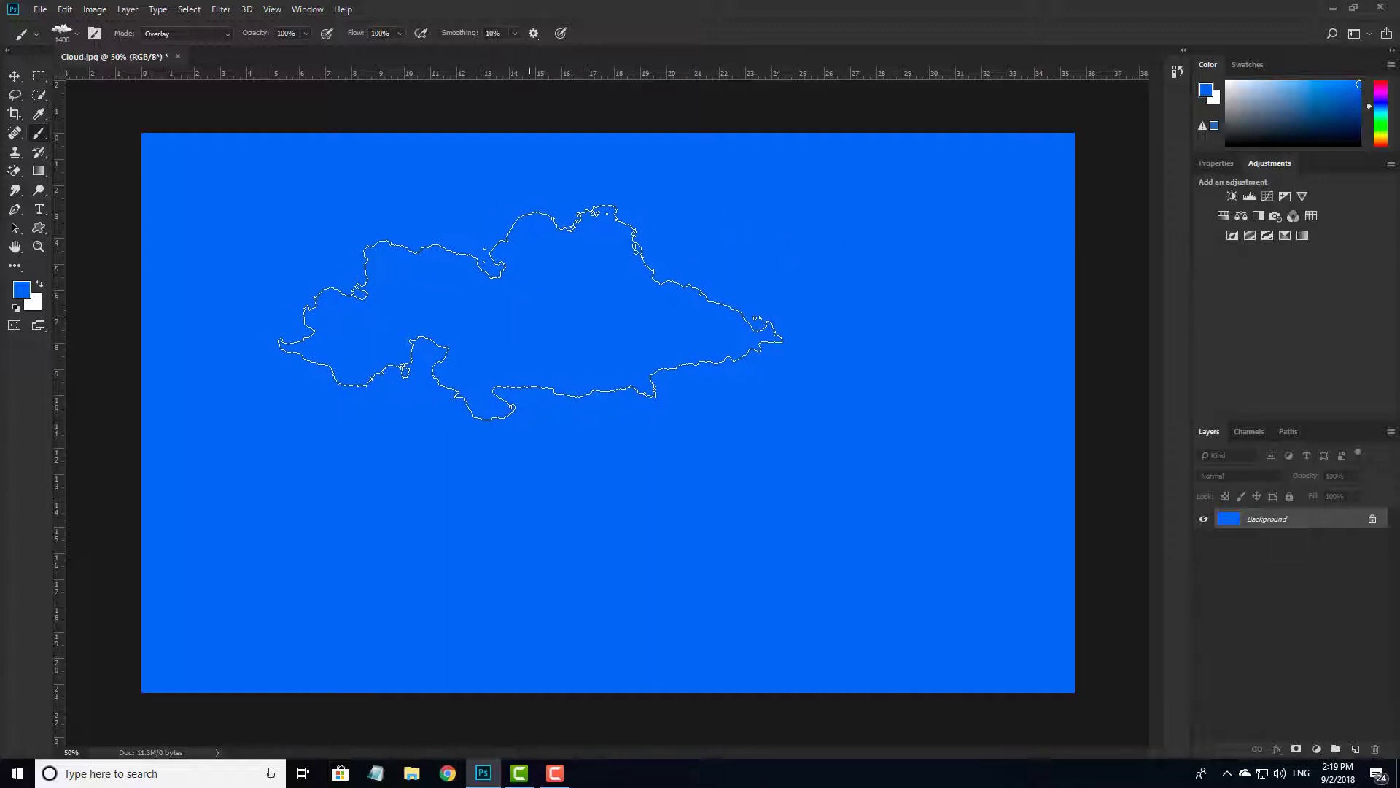
Step: Create a new layer above the blue Background and stamp one large white cloud near the canvas's center
click(912, 518)
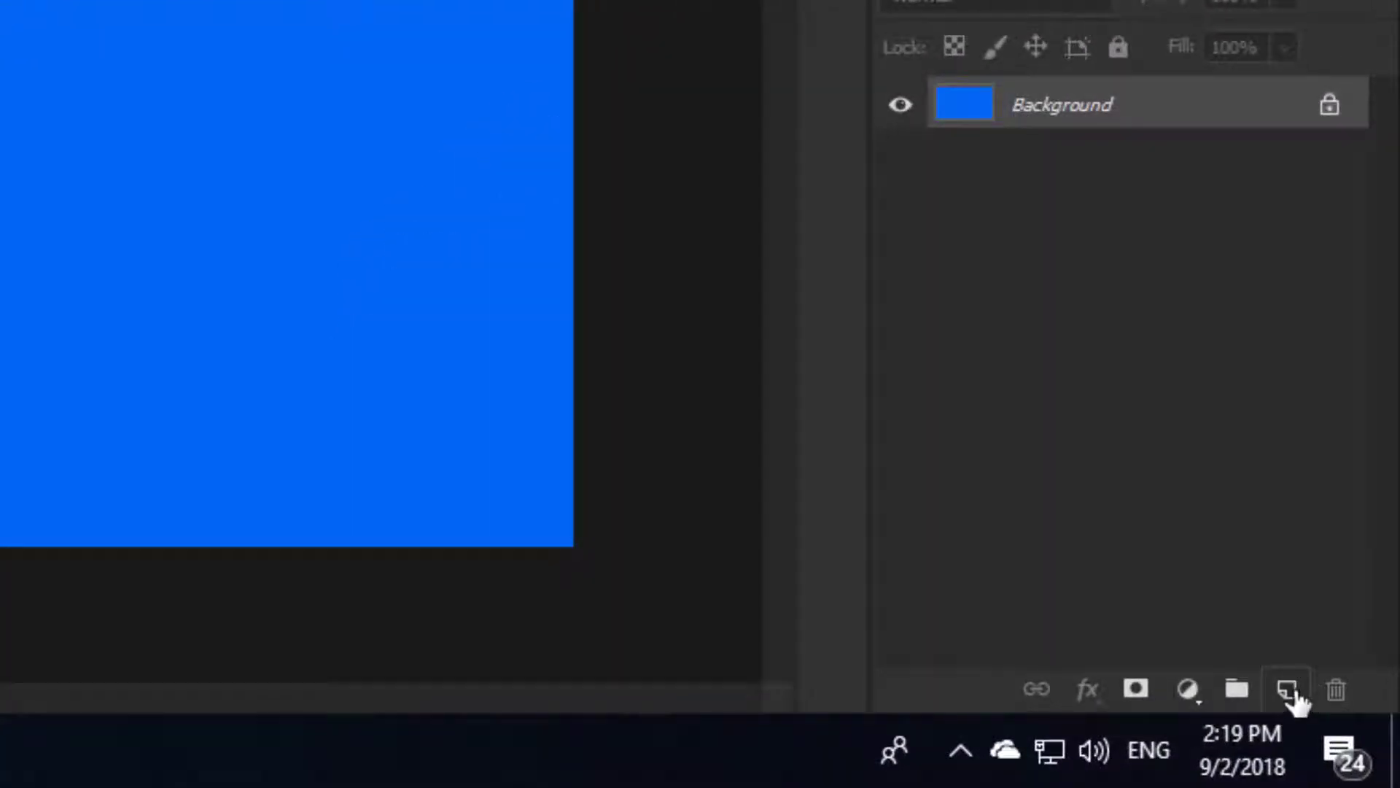
click(1288, 690)
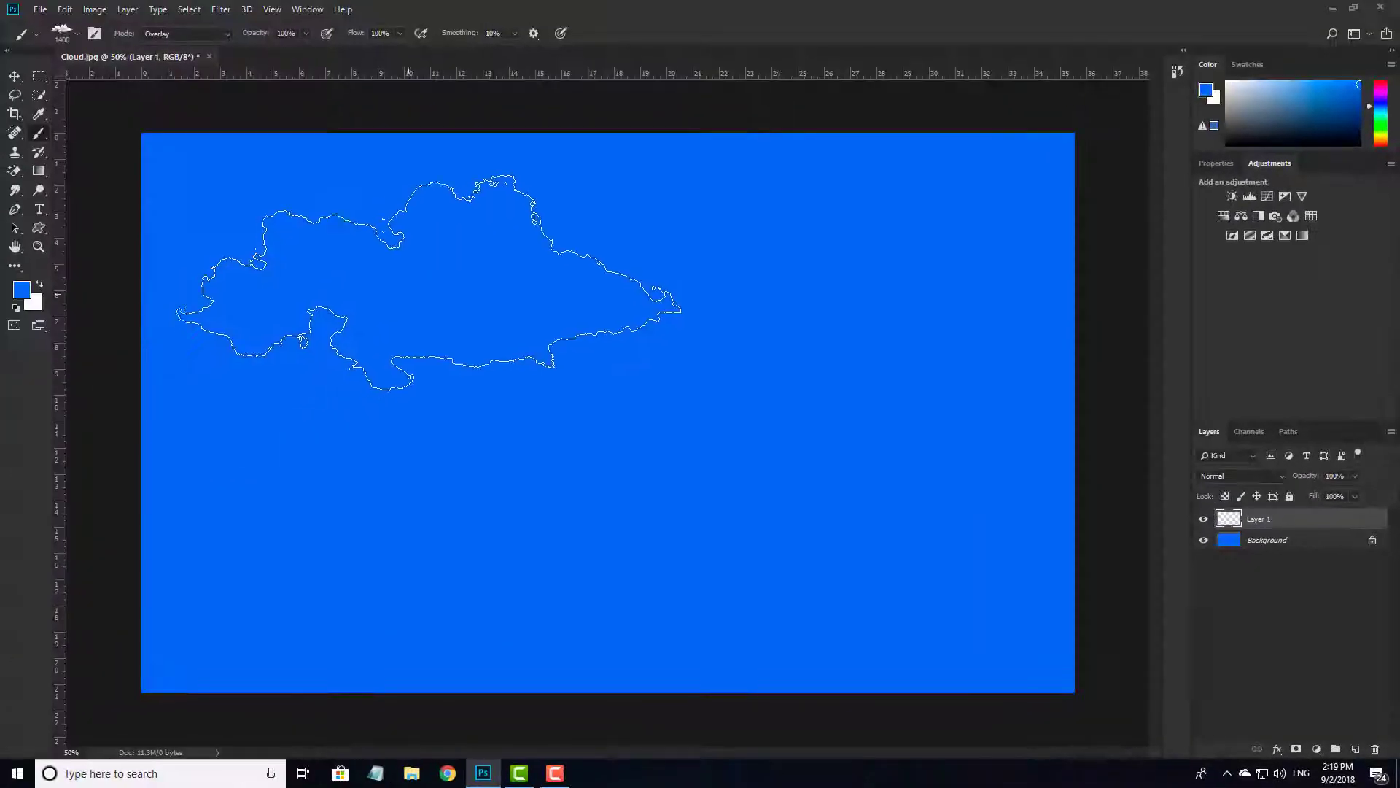
key(d)
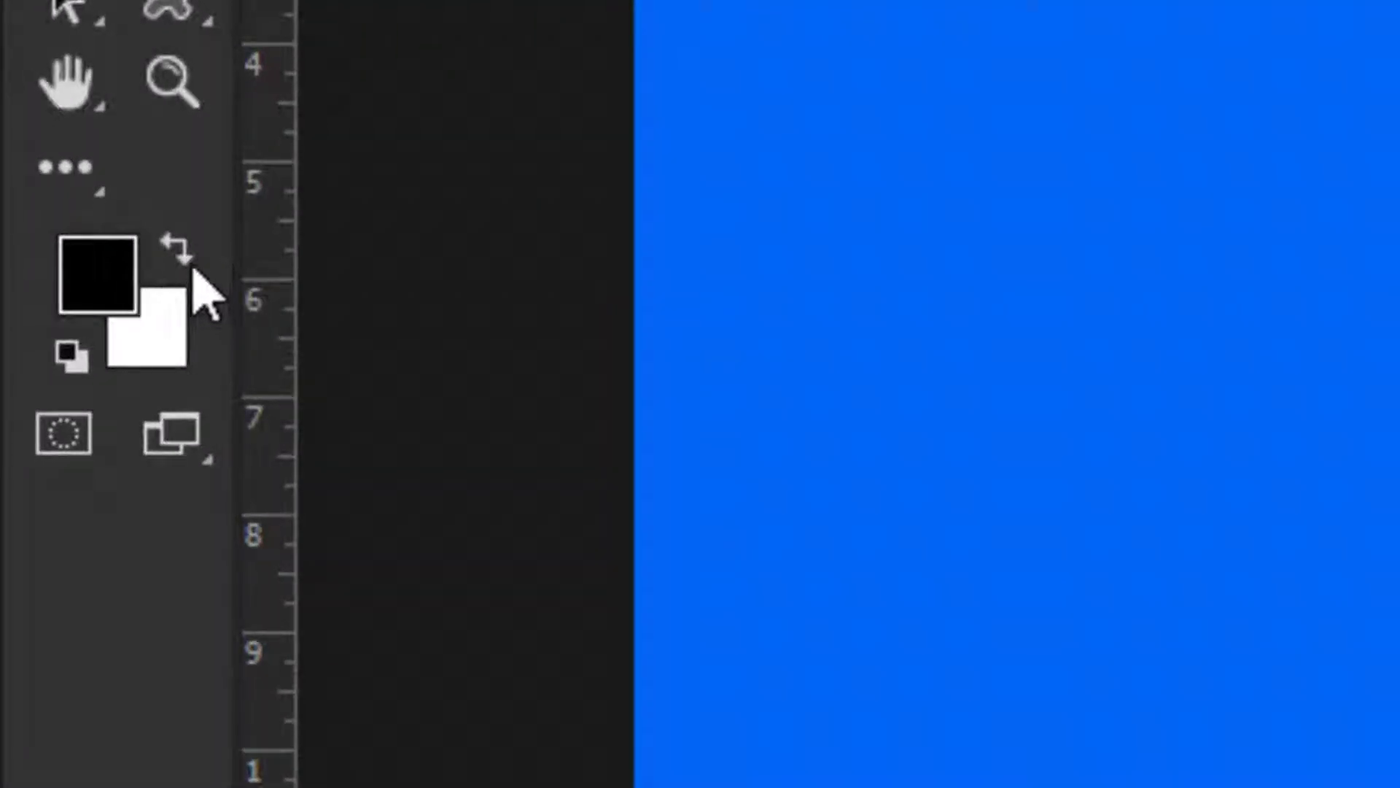
click(179, 252)
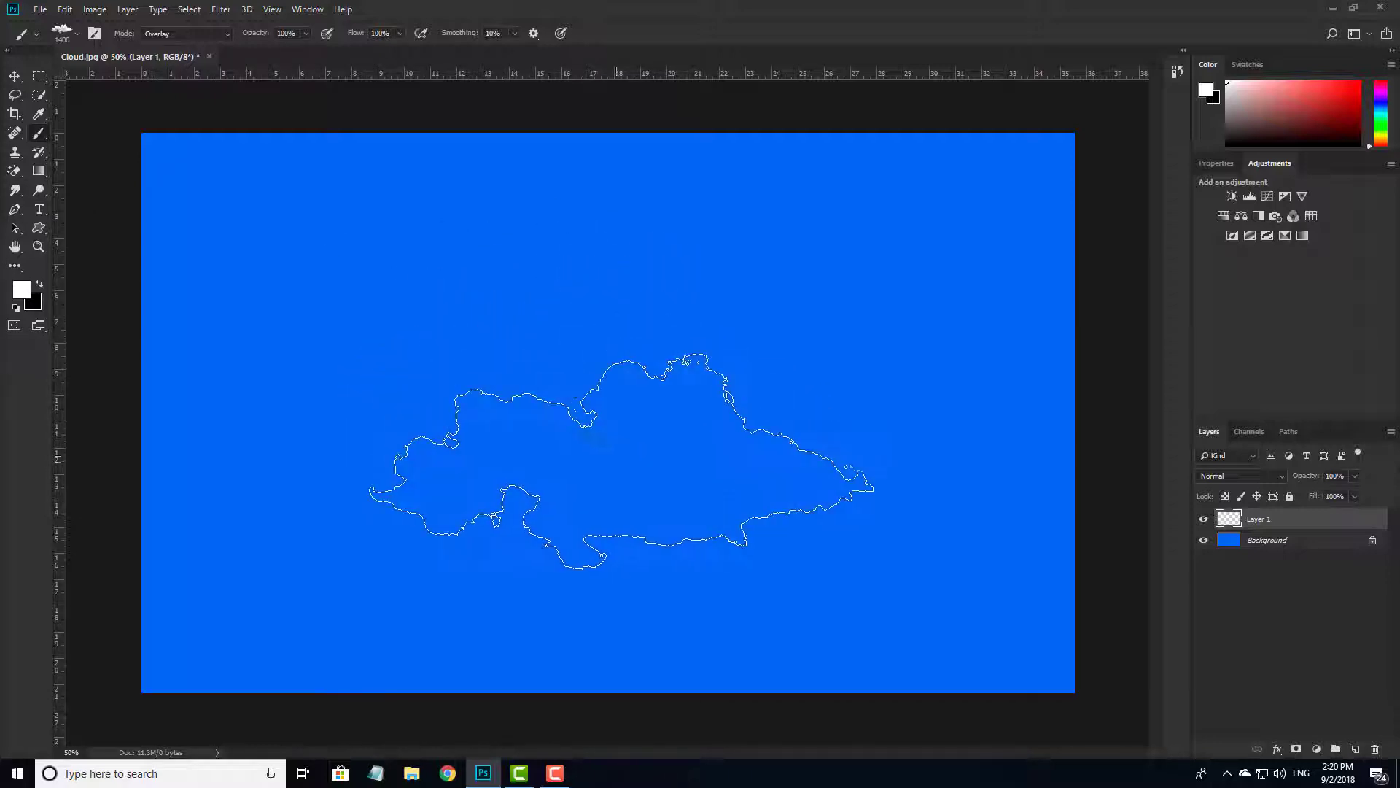
click(596, 386)
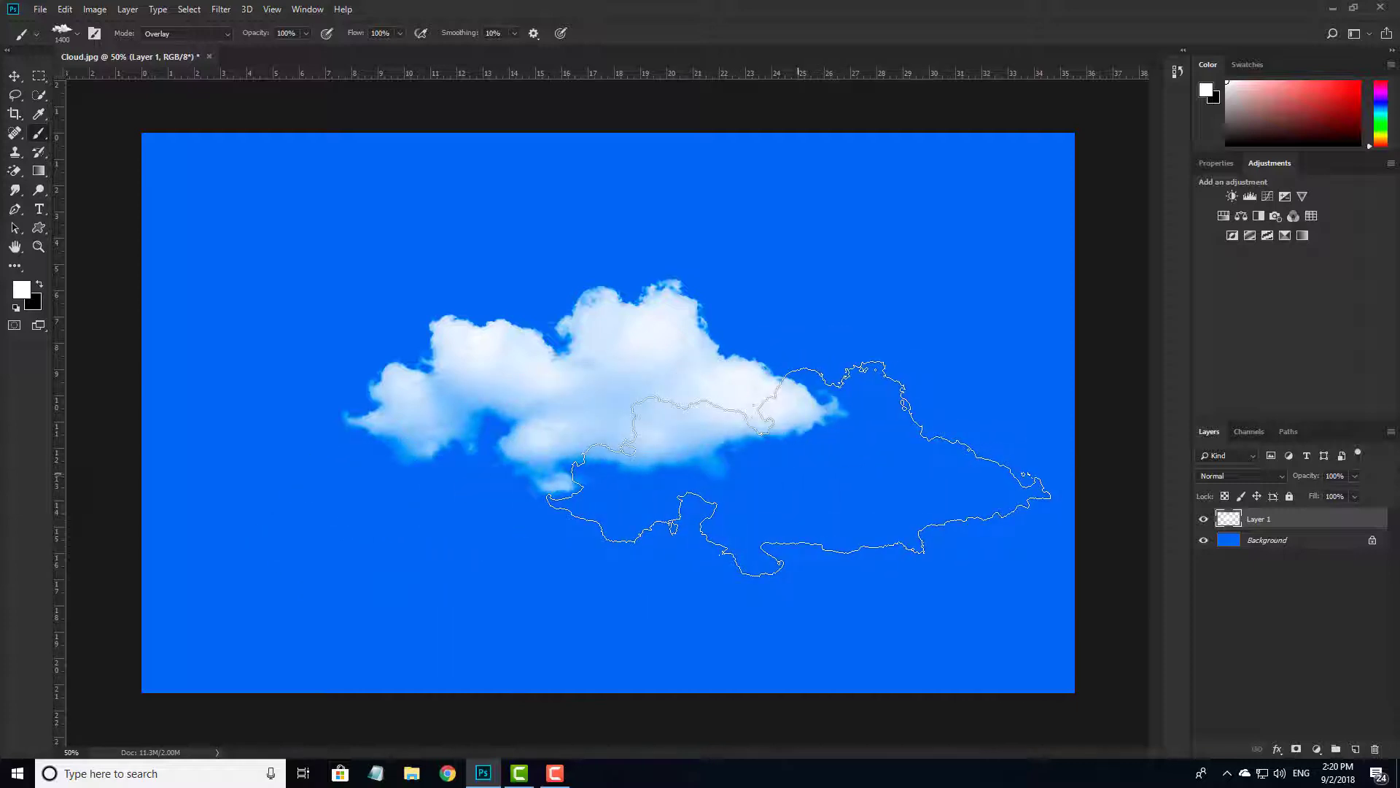
Step: Reduce the cloud brush size to 700 and stamp four smaller white clouds on Layer 1, one near each canvas corner
key(bracketleft)
key(bracketleft)
key(bracketleft)
key(bracketleft)
key(bracketleft)
key(bracketleft)
click(874, 238)
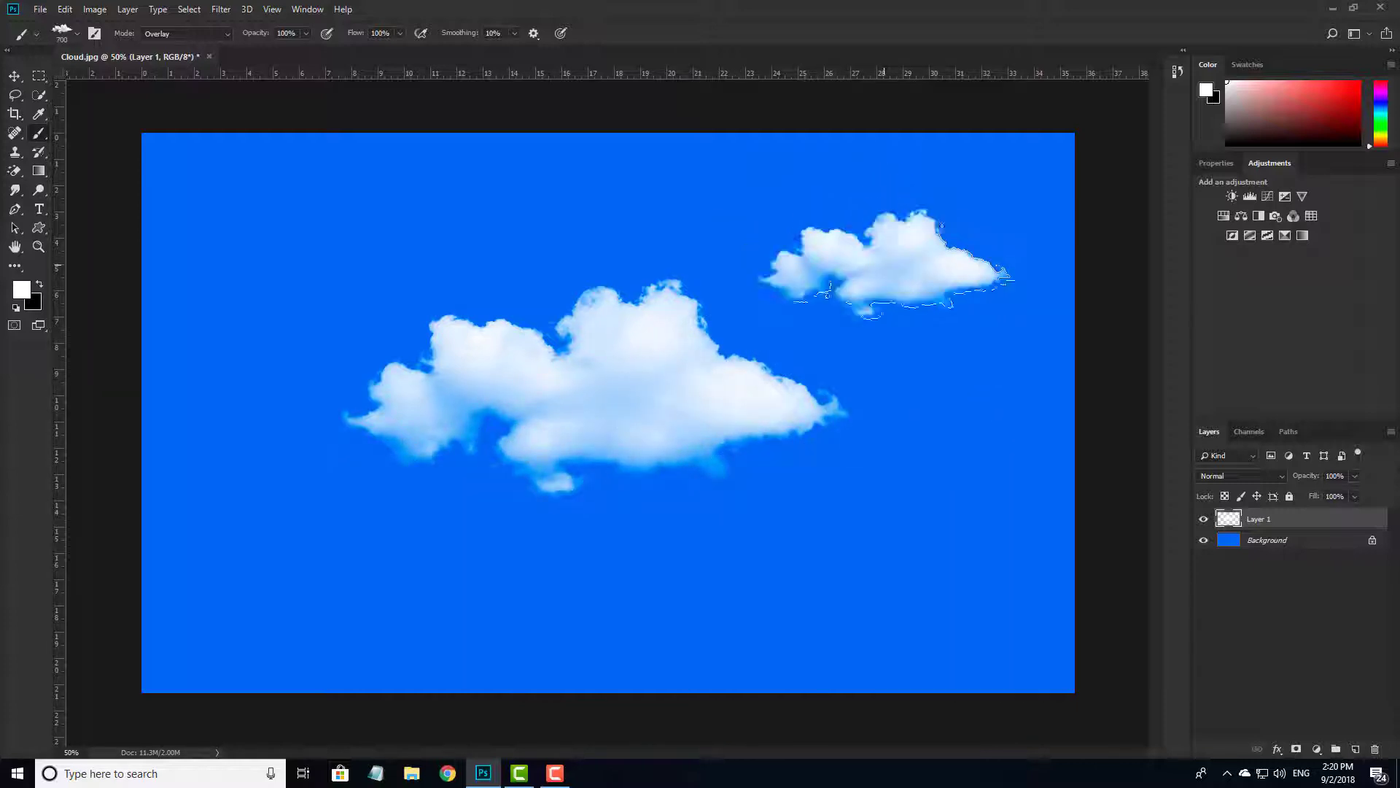
key(bracketleft)
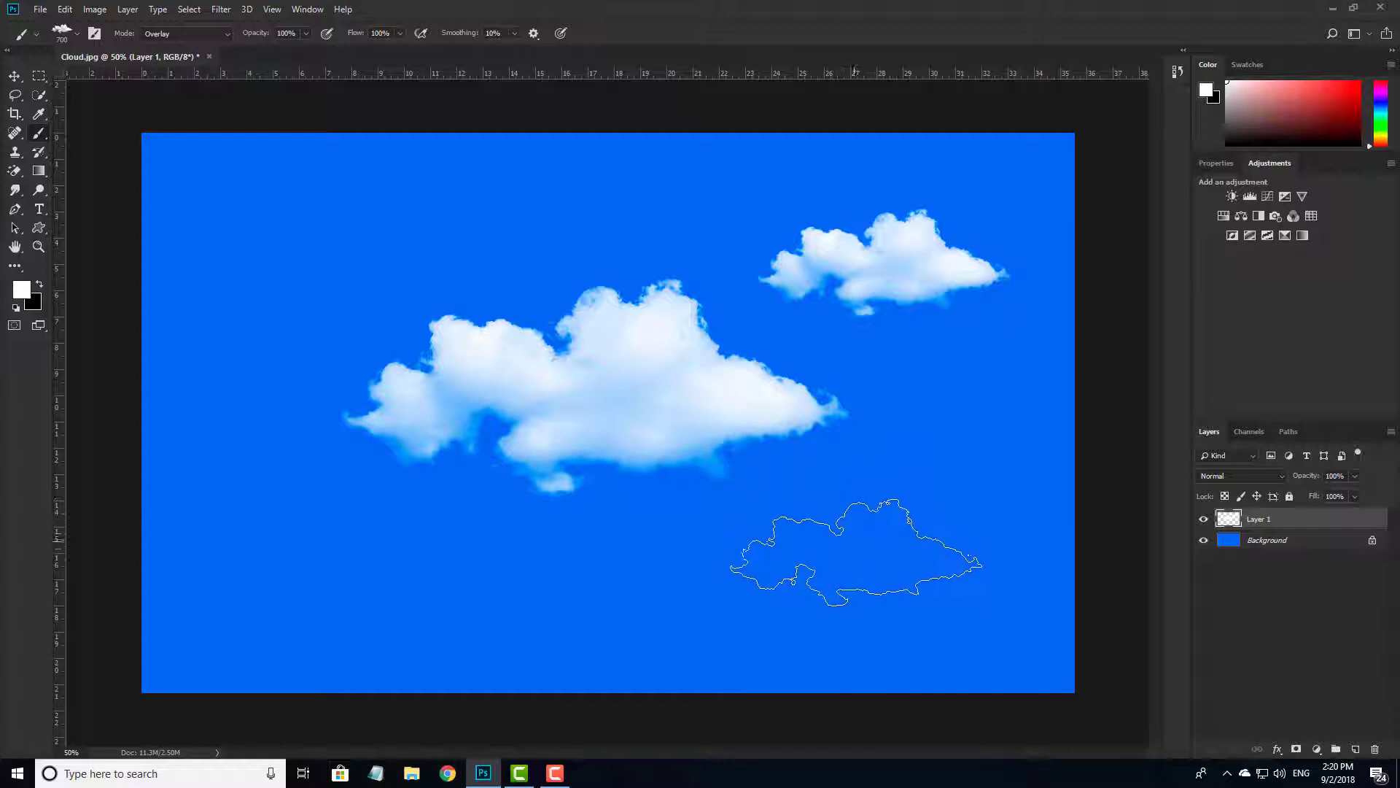
click(870, 570)
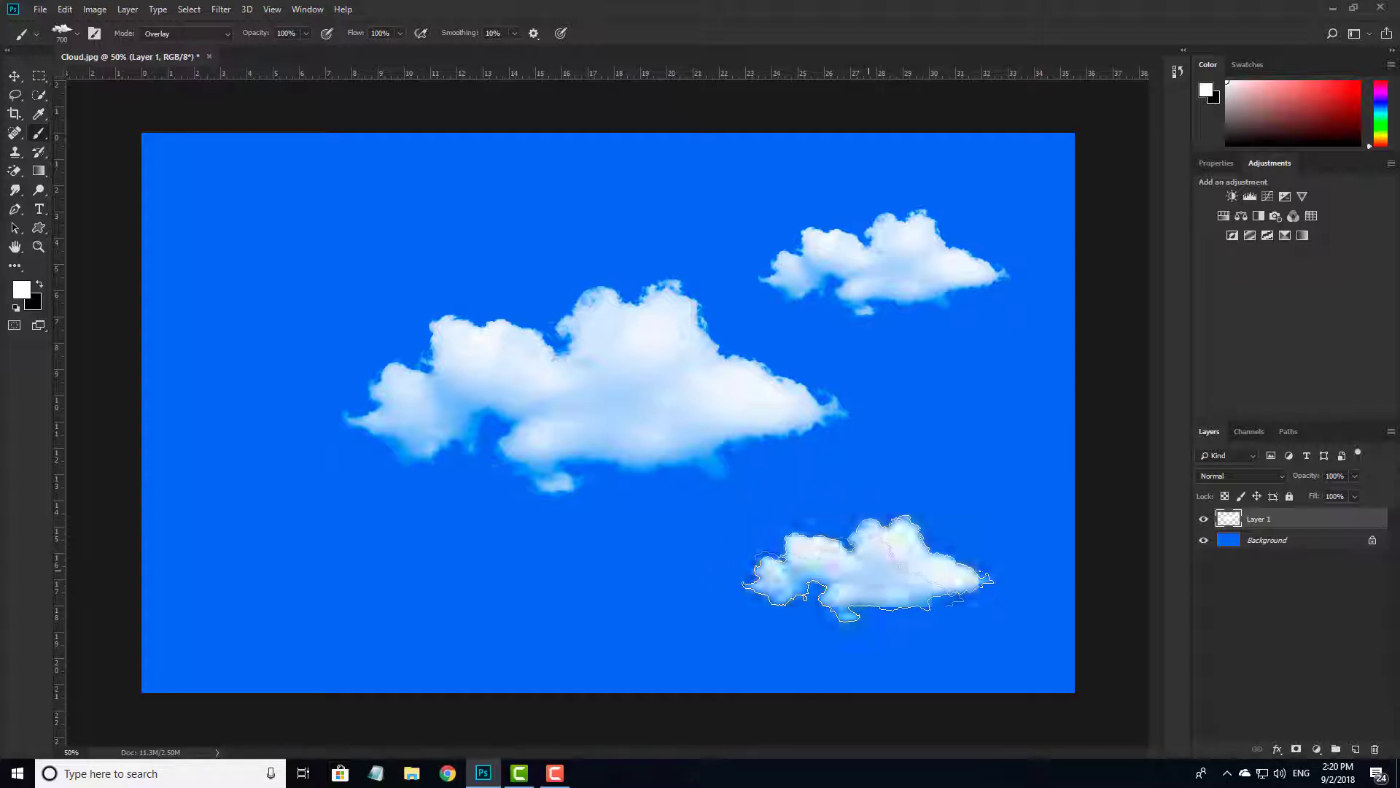
click(457, 583)
click(315, 234)
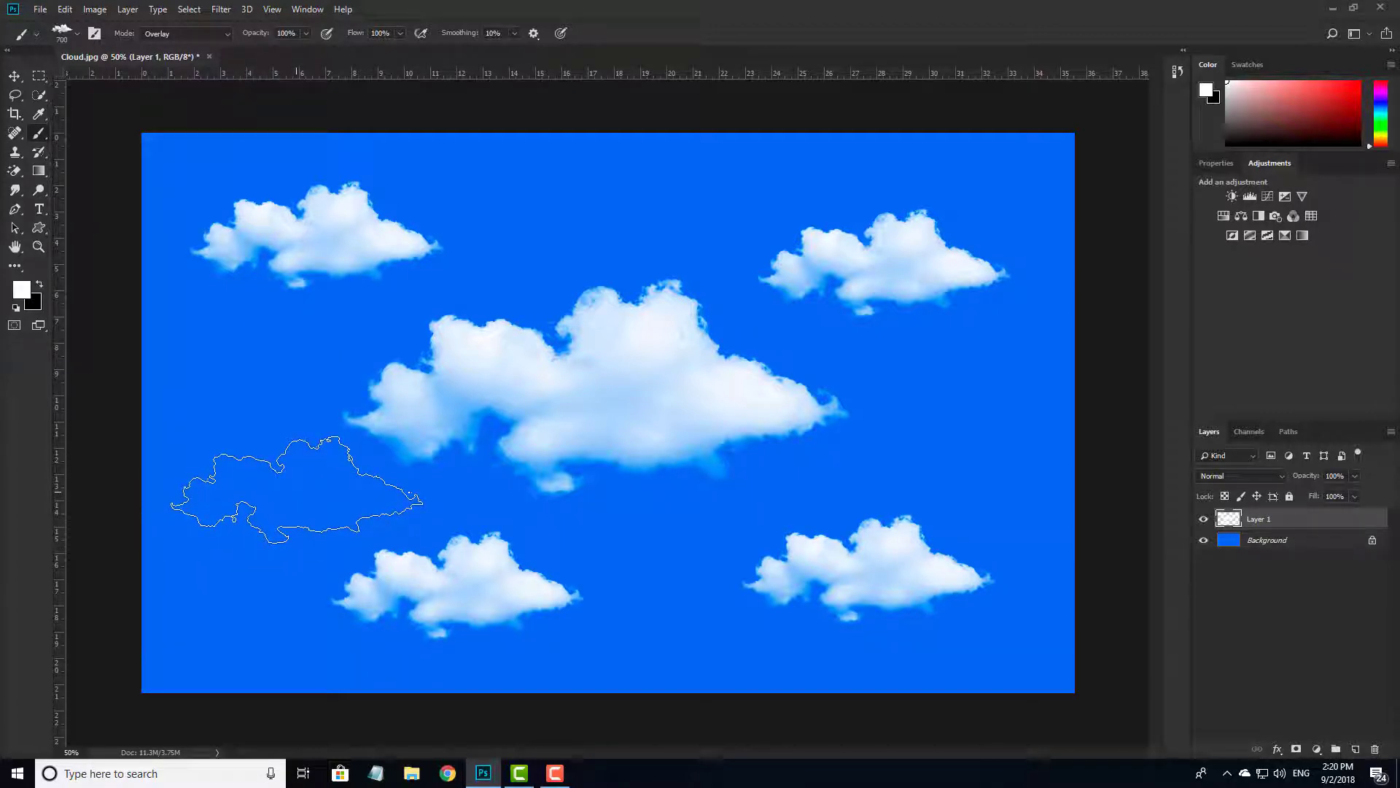
Step: Stamp three more white clouds on Layer 1: at the canvas's lower left edge, top center and right edge
click(252, 493)
click(595, 198)
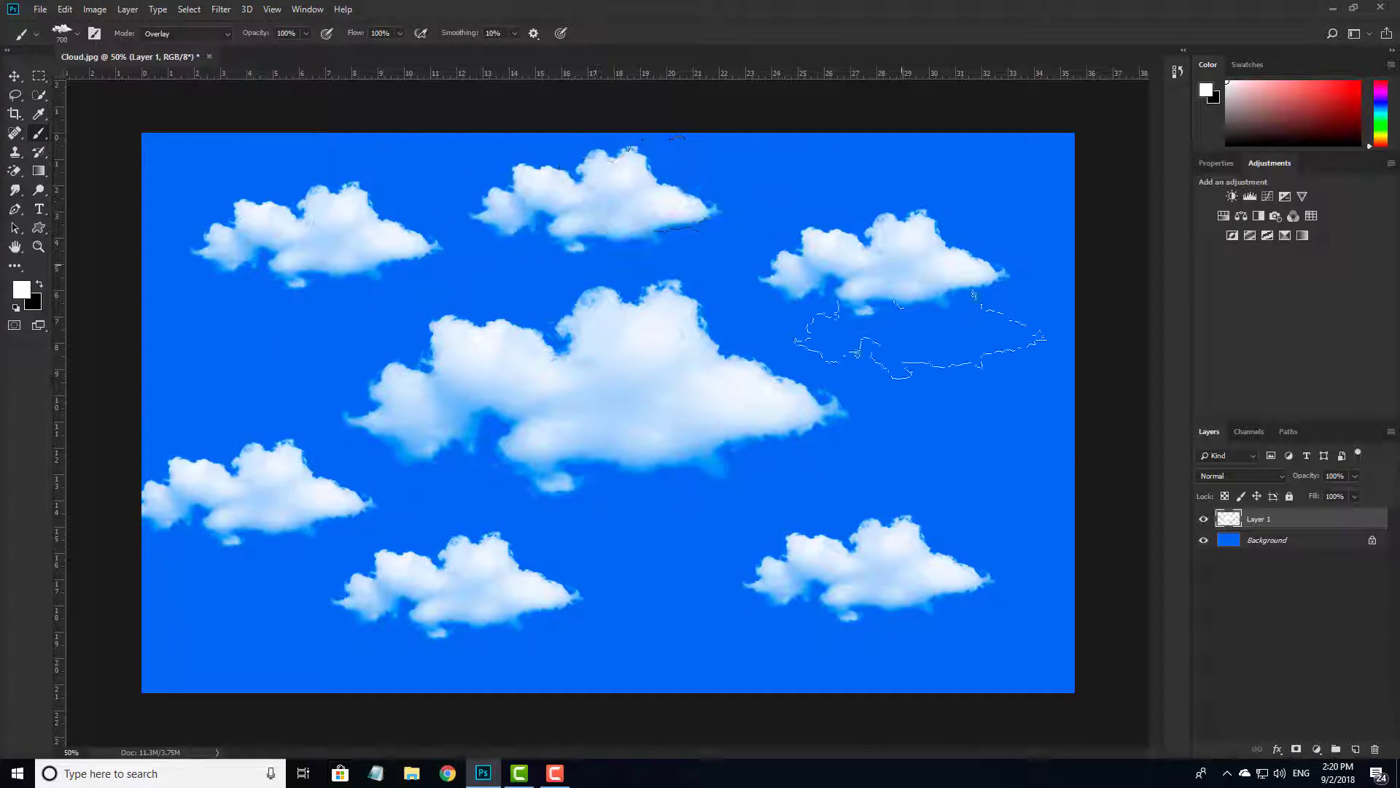
click(1002, 419)
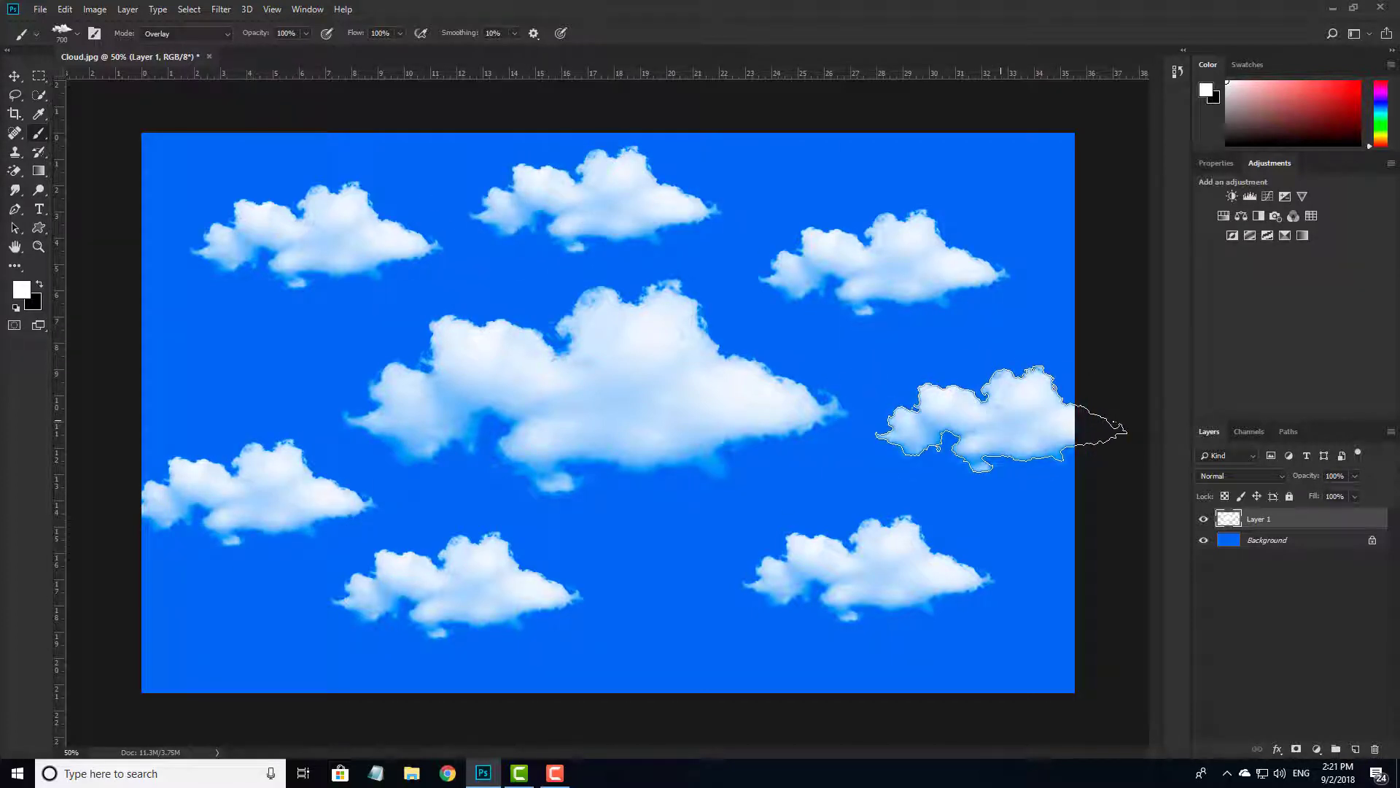
Step: Paint a dense white cloud stroke below the large central cloud and stamp single clouds near the canvas's left edge and upper right
click(702, 501)
mouse_move(678, 526)
mouse_down()
mouse_move(597, 620)
mouse_move(605, 605)
mouse_up()
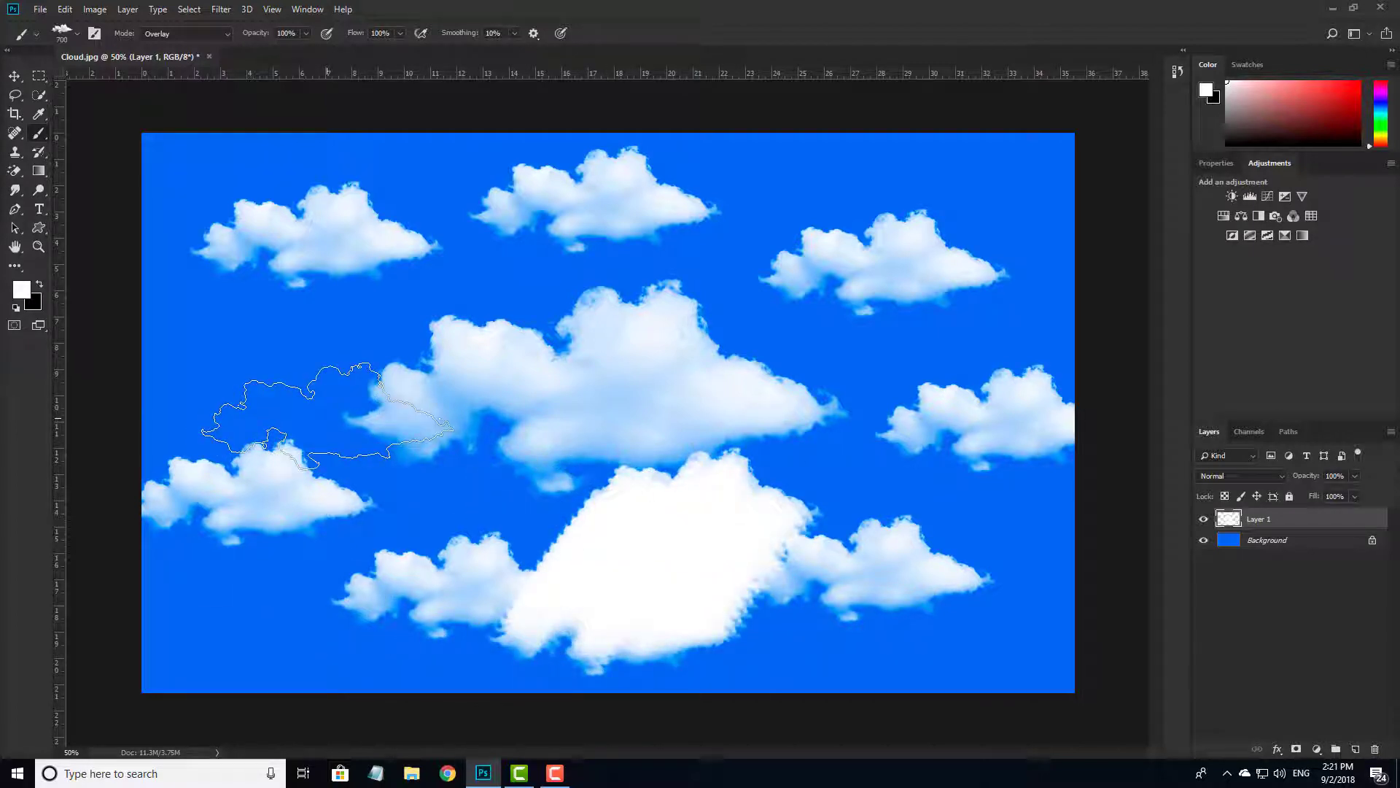
click(283, 338)
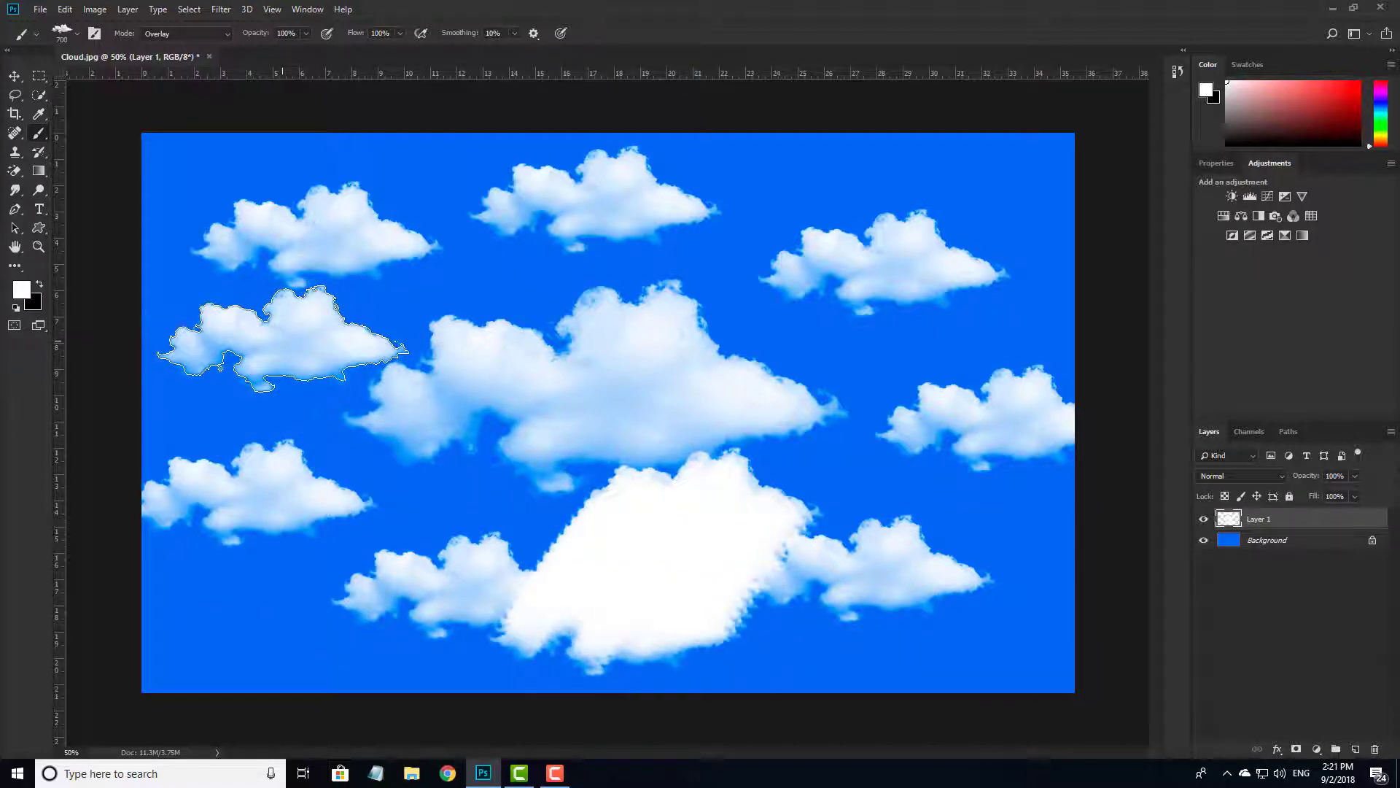
click(817, 175)
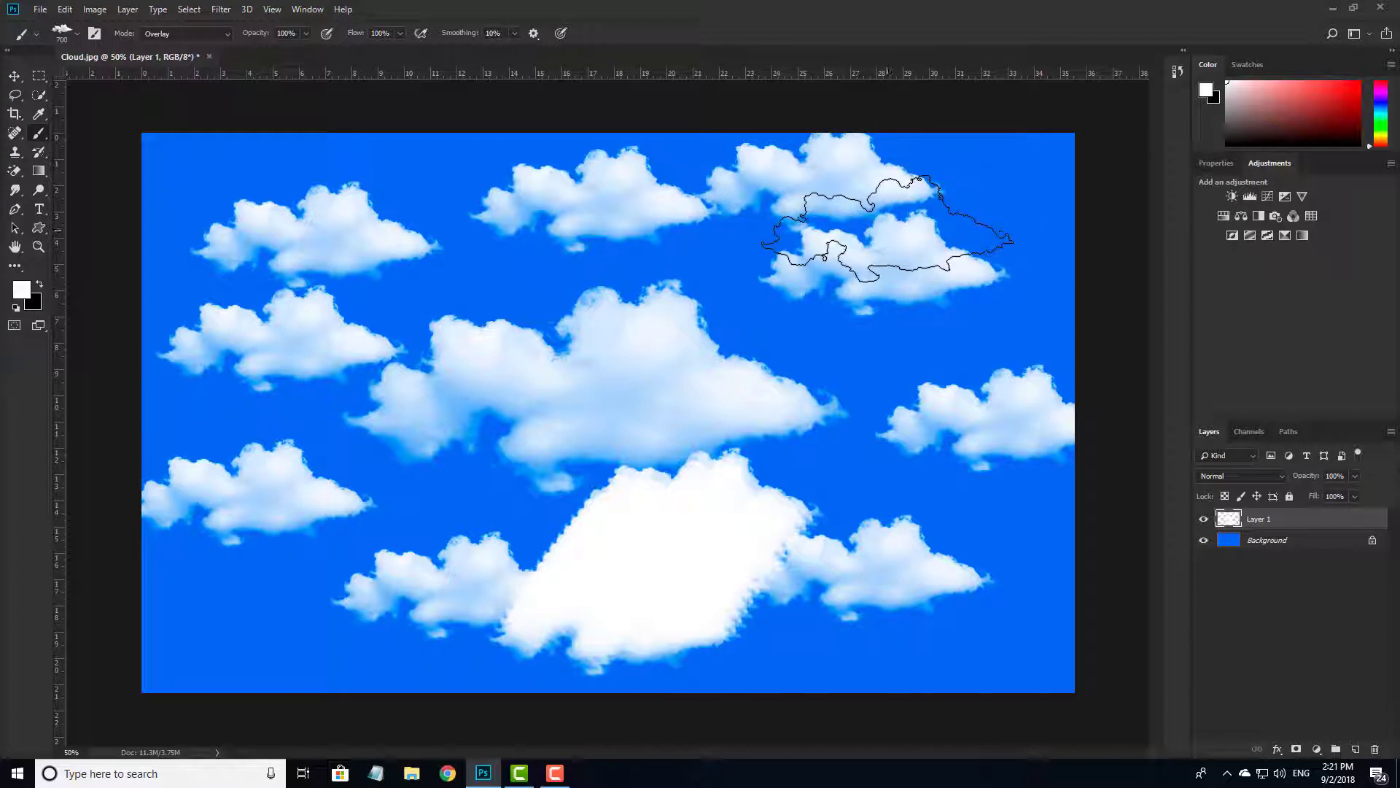
Step: Reduce the cloud brush size to 175 and stamp a tiny cloud in the gap between the two clouds on the right
key(bracketleft)
key(bracketleft)
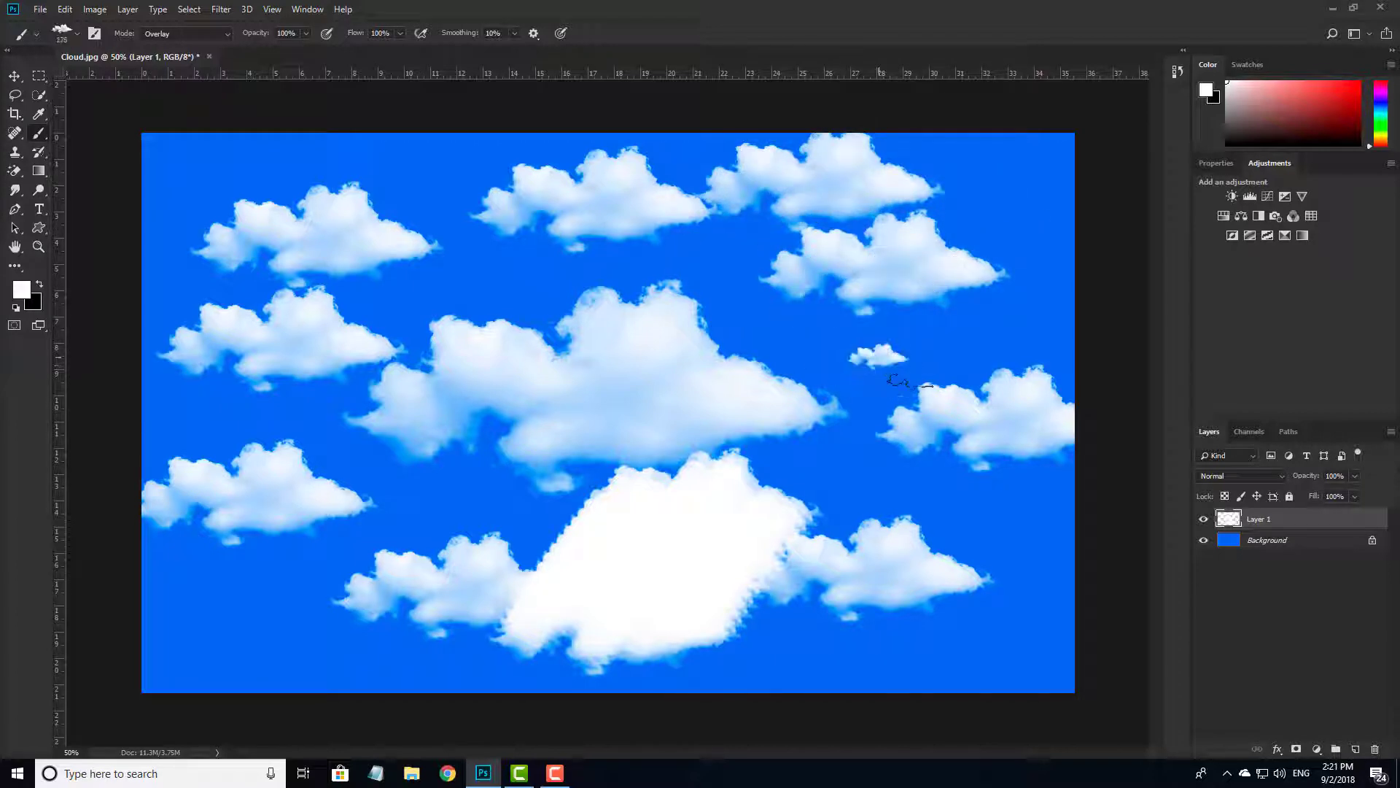
Step: Enlarge the cloud brush to 1600 and stamp it over the large cloud at the canvas's center
key(bracketright)
key(bracketright)
key(bracketright)
key(bracketright)
key(bracketright)
key(bracketright)
key(bracketright)
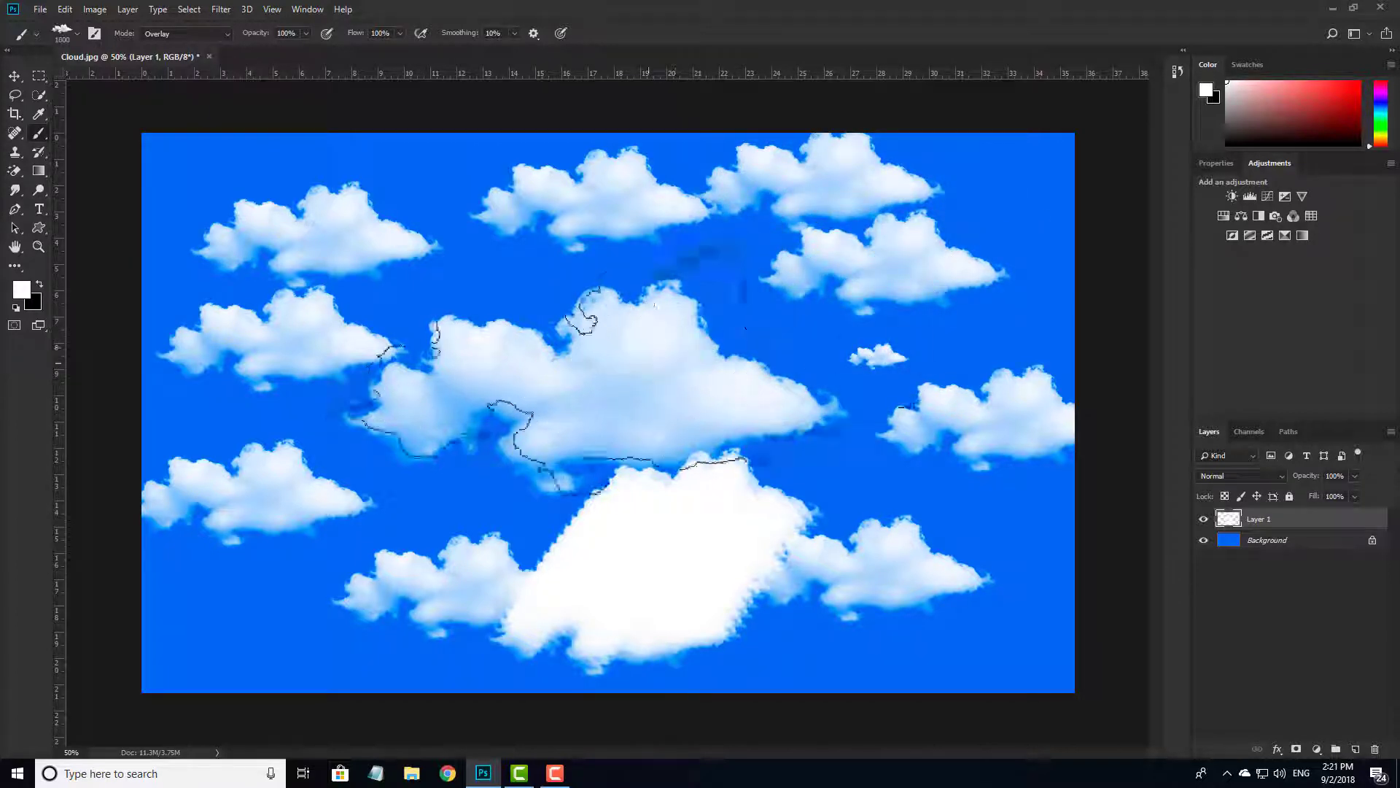
click(610, 382)
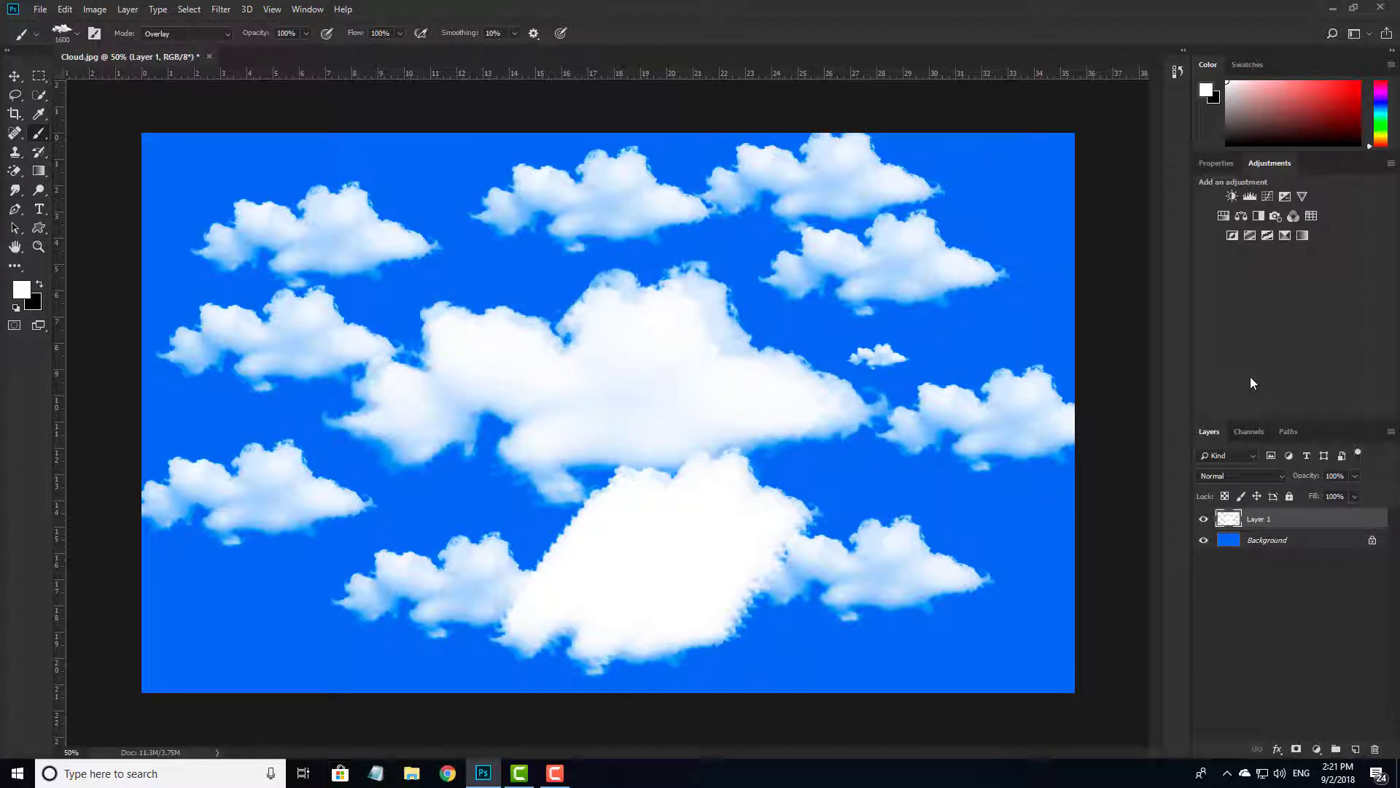
Step: Select the entire canvas with Layer 1 active
key(ctrl+a)
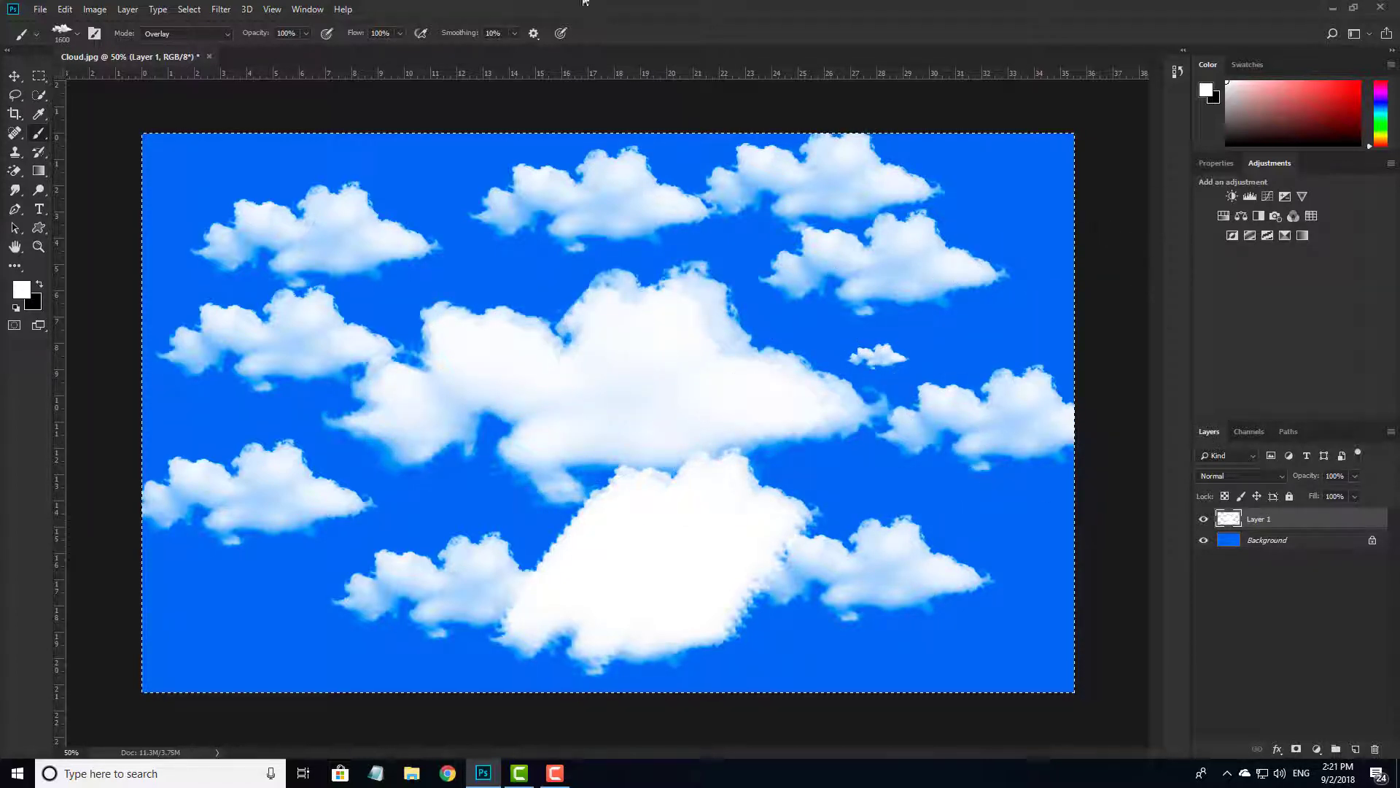